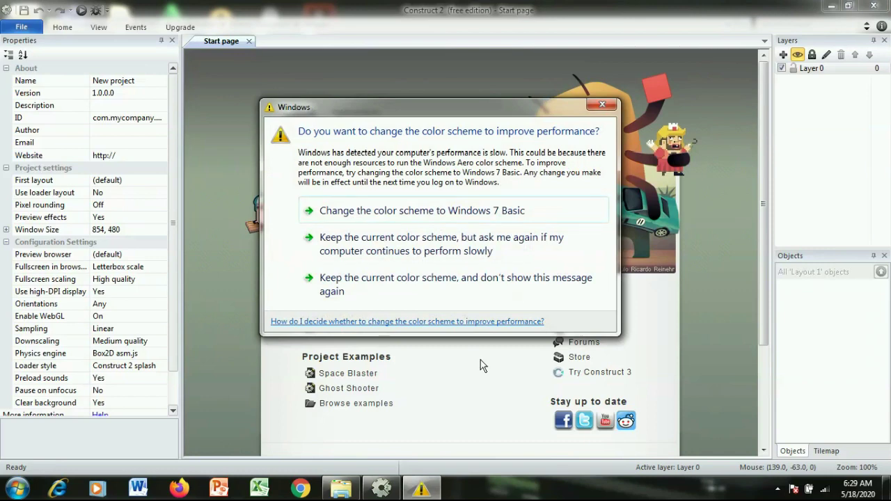
Dismiss the Windows color scheme prompt and start creating a new project.
{"action": "left_click", "coordinate": [607, 105]}
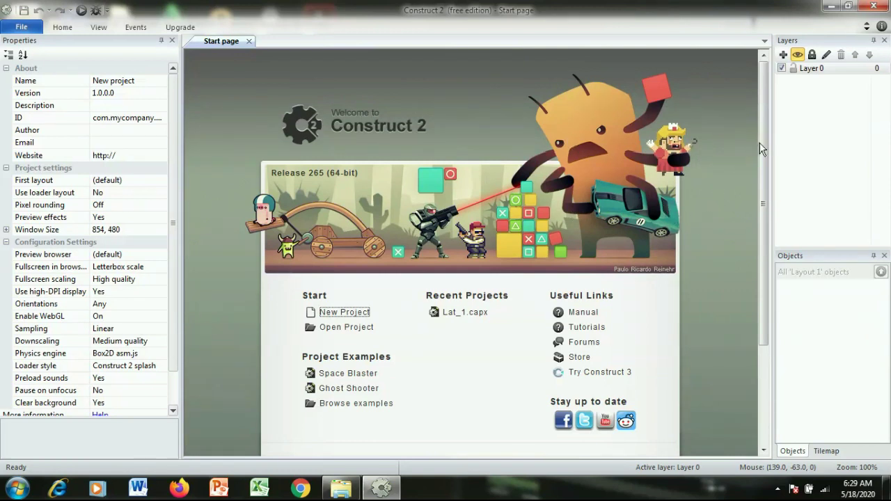
{"action": "left_click_drag", "start_coordinate": [764, 147], "coordinate": [744, 122]}
{"action": "left_click", "coordinate": [344, 313]}
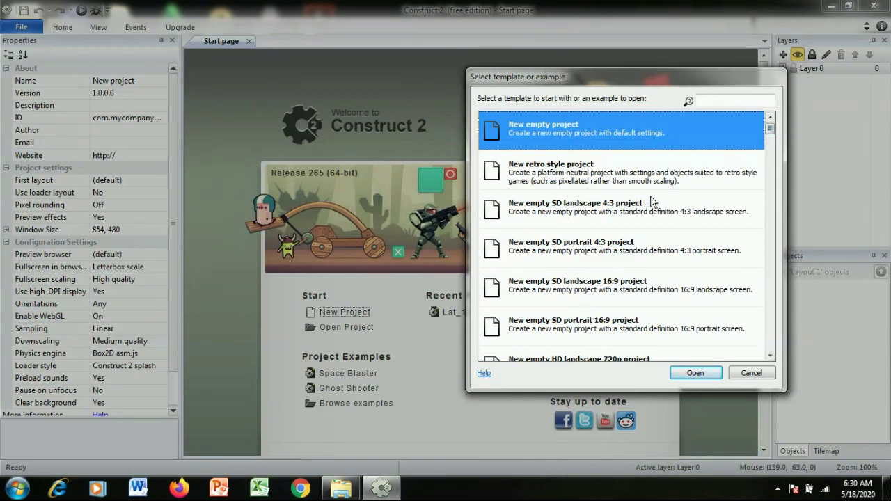
Examine the available project templates and example games for a new project.
{"action": "scroll", "coordinate": [679, 188], "scroll_direction": "down", "scroll_amount": 5}
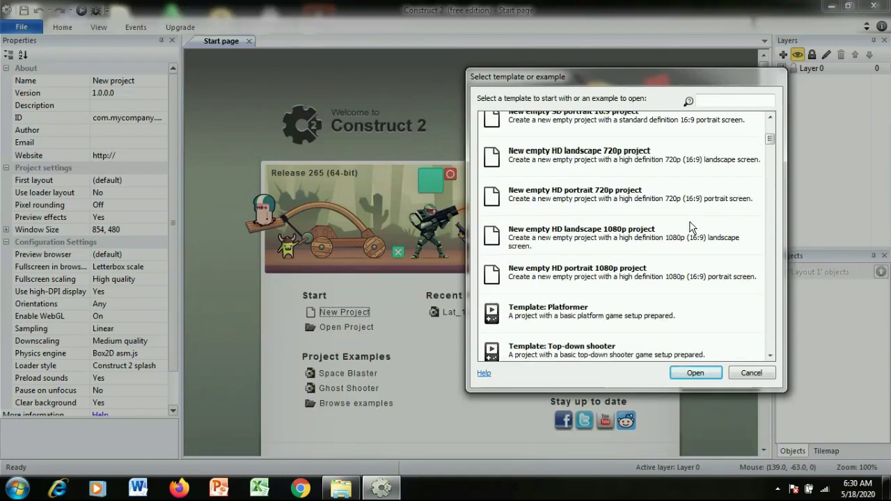
{"action": "scroll", "coordinate": [690, 227], "scroll_direction": "down", "scroll_amount": 1}
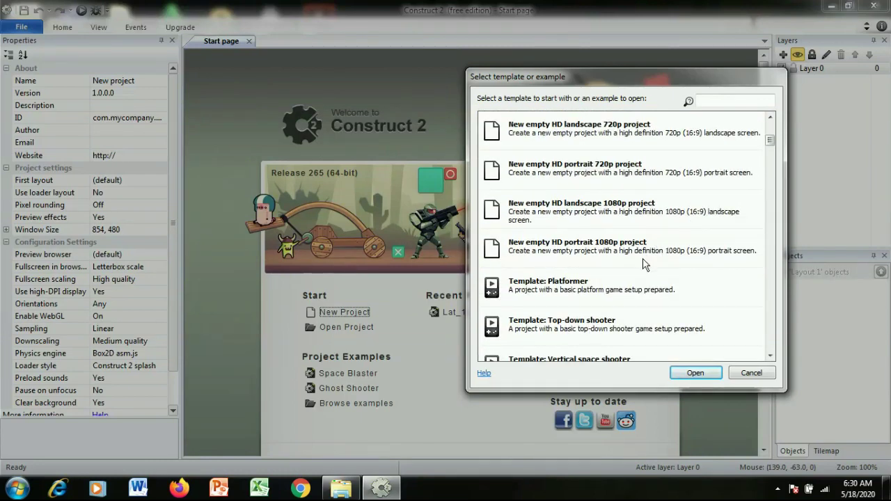
{"action": "scroll", "coordinate": [647, 262], "scroll_direction": "down", "scroll_amount": 4}
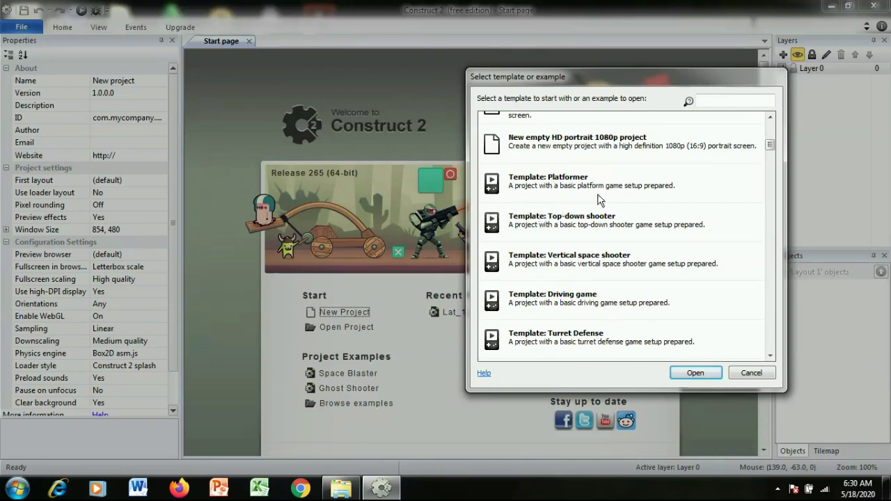
{"action": "scroll", "coordinate": [625, 233], "scroll_direction": "down", "scroll_amount": 6}
{"action": "scroll", "coordinate": [625, 229], "scroll_direction": "down", "scroll_amount": 5}
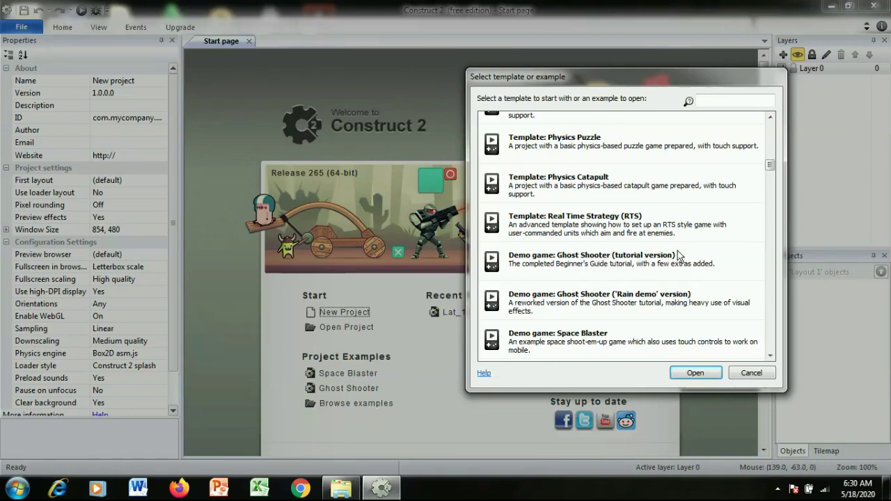
{"action": "scroll", "coordinate": [683, 268], "scroll_direction": "up", "scroll_amount": 10}
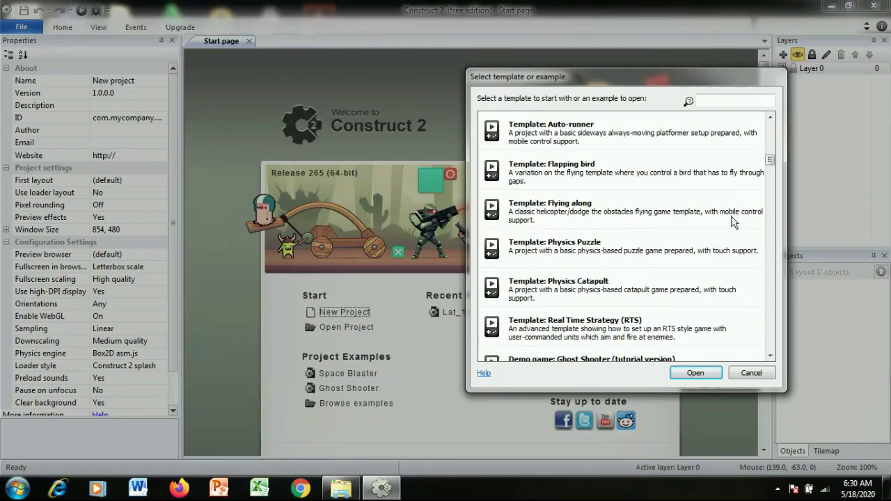
{"action": "scroll", "coordinate": [732, 222], "scroll_direction": "up", "scroll_amount": 10}
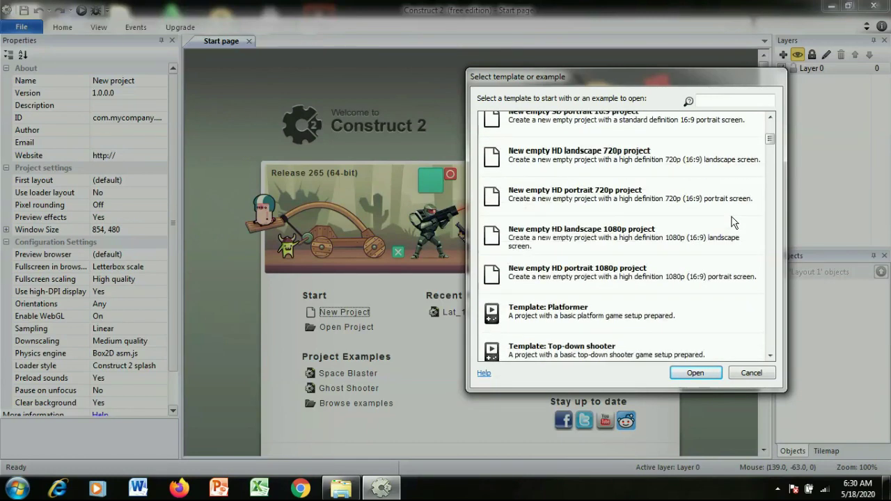
{"action": "scroll", "coordinate": [732, 222], "scroll_direction": "up", "scroll_amount": 1}
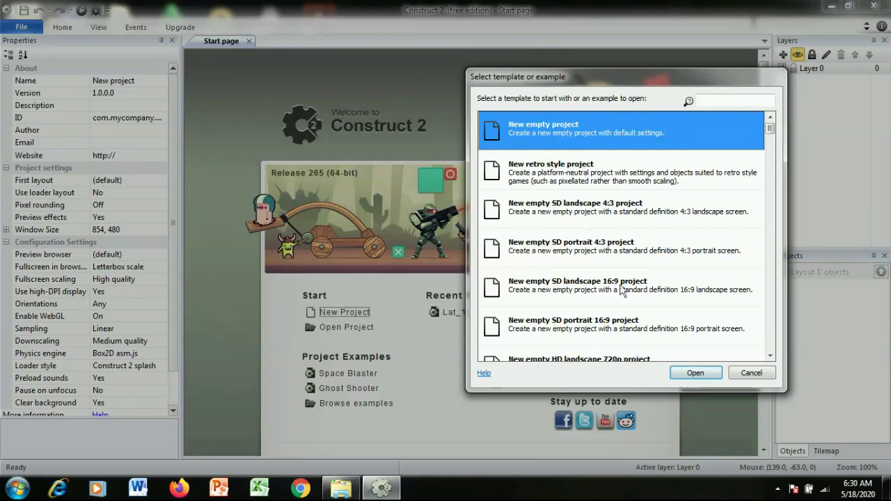
Create a new empty project with default settings.
{"action": "left_click", "coordinate": [693, 375]}
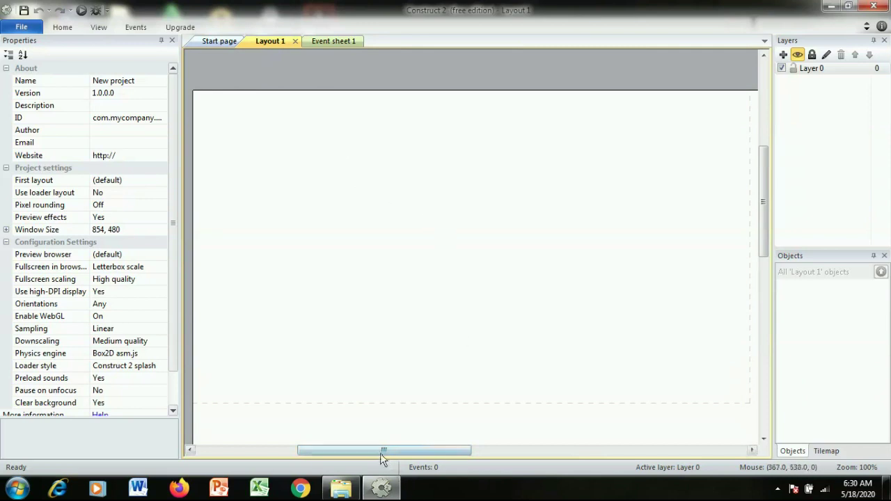
{"action": "left_click_drag", "start_coordinate": [384, 452], "coordinate": [411, 450]}
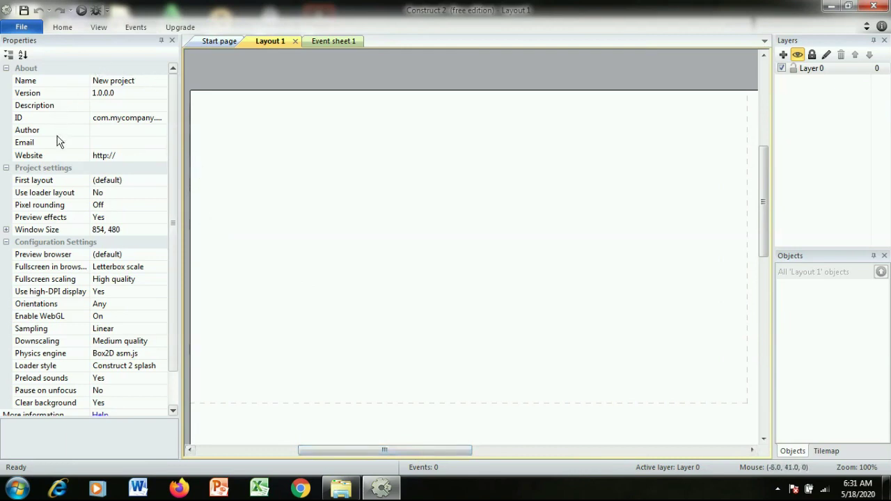
Examine the project's About properties, including description, ID, author, email and website.
{"action": "left_click_drag", "start_coordinate": [171, 219], "coordinate": [174, 157]}
{"action": "left_click", "coordinate": [104, 84]}
{"action": "left_click", "coordinate": [105, 106]}
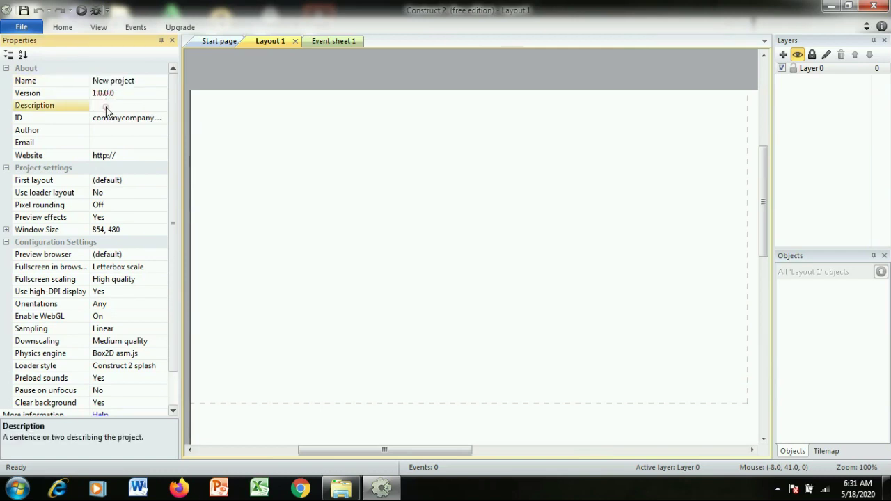
{"action": "left_click", "coordinate": [100, 120]}
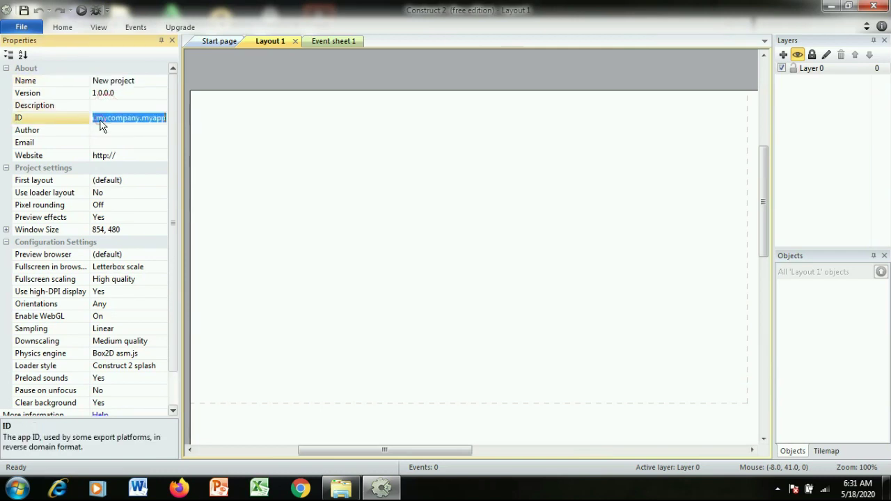
{"action": "left_click", "coordinate": [102, 131]}
{"action": "left_click", "coordinate": [102, 142]}
{"action": "left_click", "coordinate": [120, 159]}
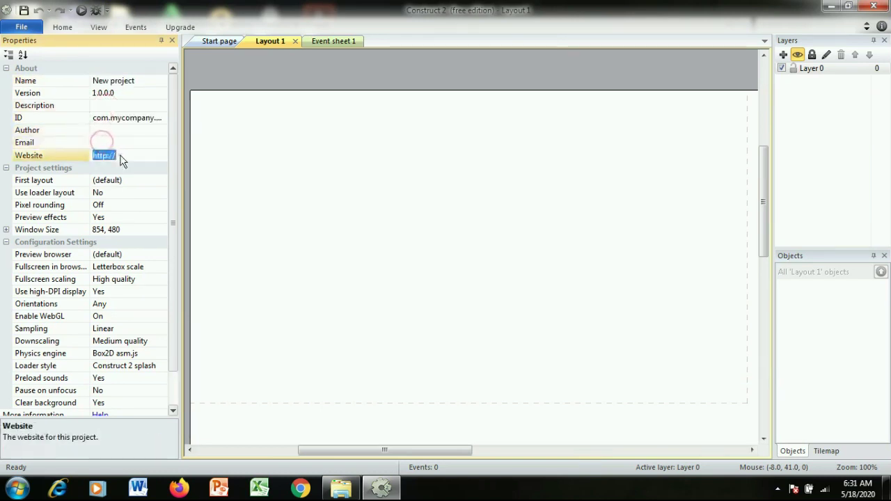
{"action": "scroll", "coordinate": [172, 117], "scroll_direction": "down", "scroll_amount": 1}
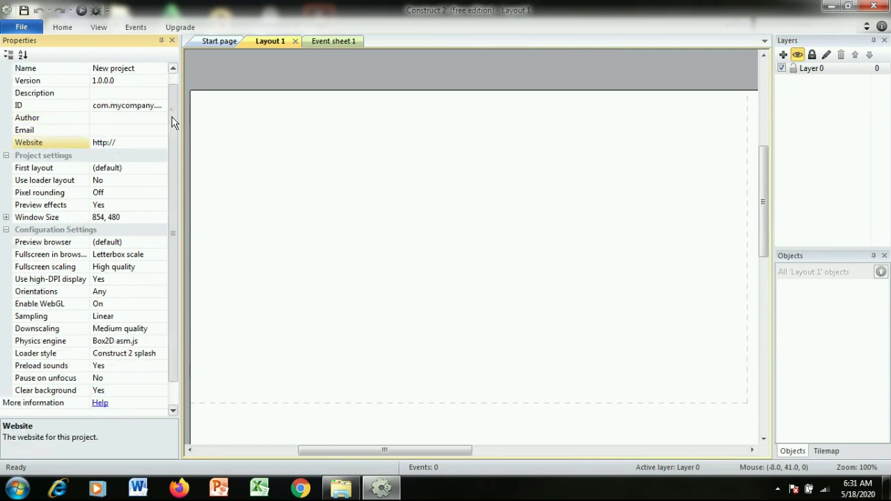
Check the available choices for the First layout and Use loader layout project settings.
{"action": "left_click", "coordinate": [101, 169]}
{"action": "left_click", "coordinate": [161, 169]}
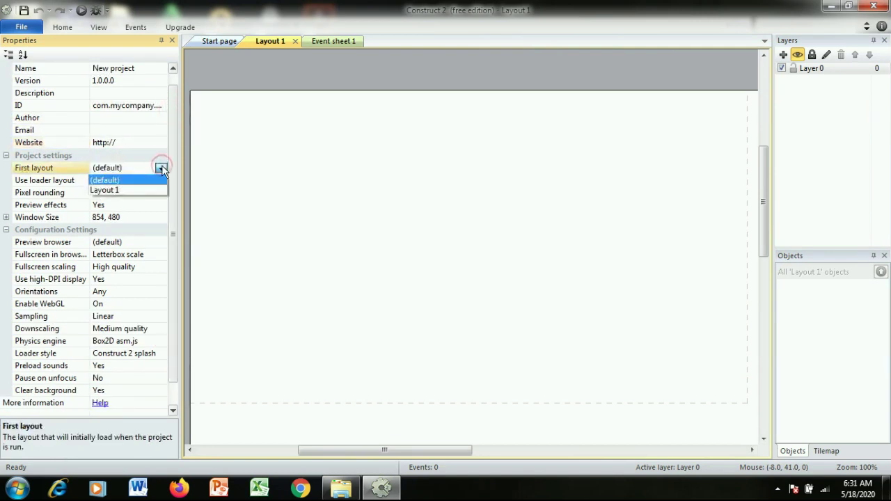
{"action": "left_click", "coordinate": [161, 168]}
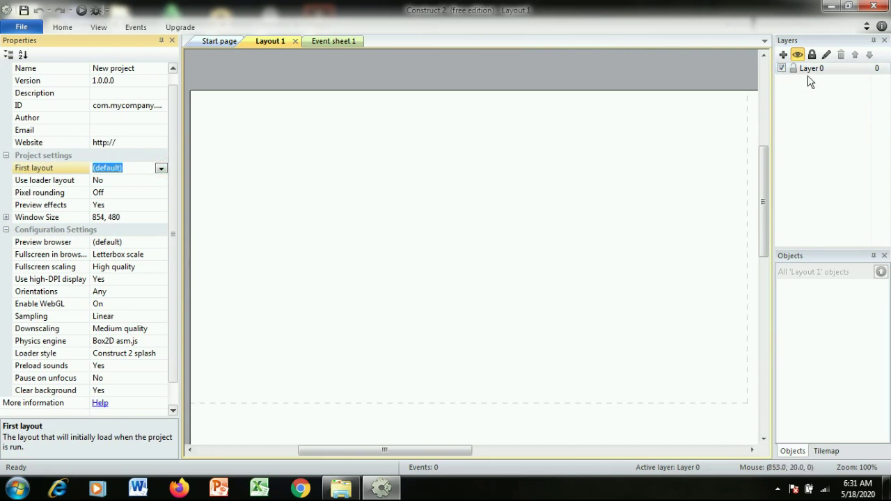
{"action": "left_click", "coordinate": [100, 183]}
{"action": "left_click", "coordinate": [160, 181]}
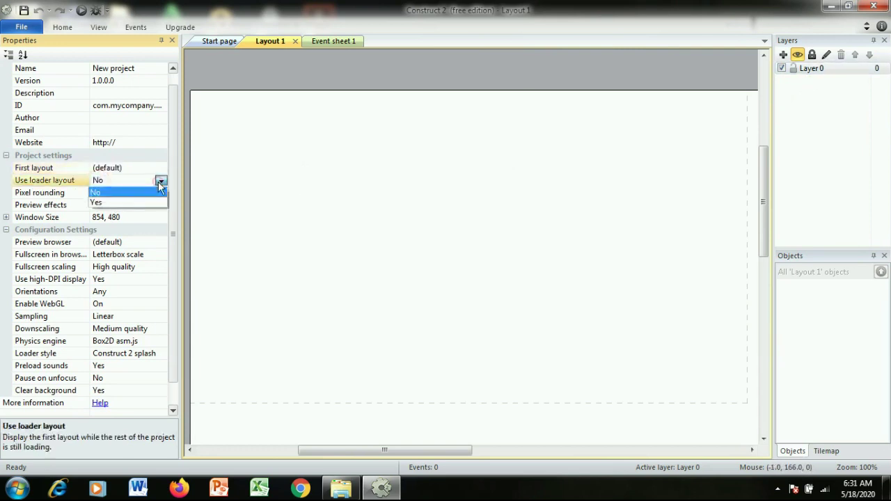
{"action": "left_click", "coordinate": [161, 181]}
{"action": "scroll", "coordinate": [174, 153], "scroll_direction": "down", "scroll_amount": 1}
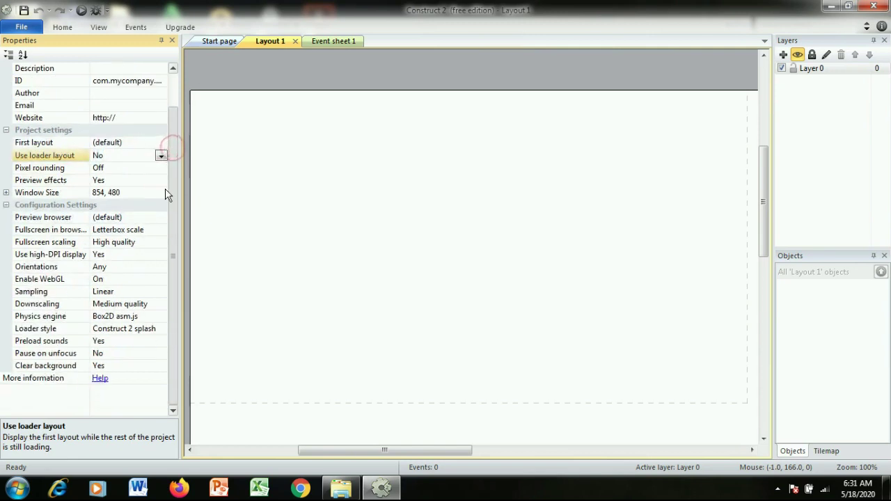
Expand the project's Window Size property and examine the dashed window boundary on the layout and the empty object list.
{"action": "left_click", "coordinate": [6, 193]}
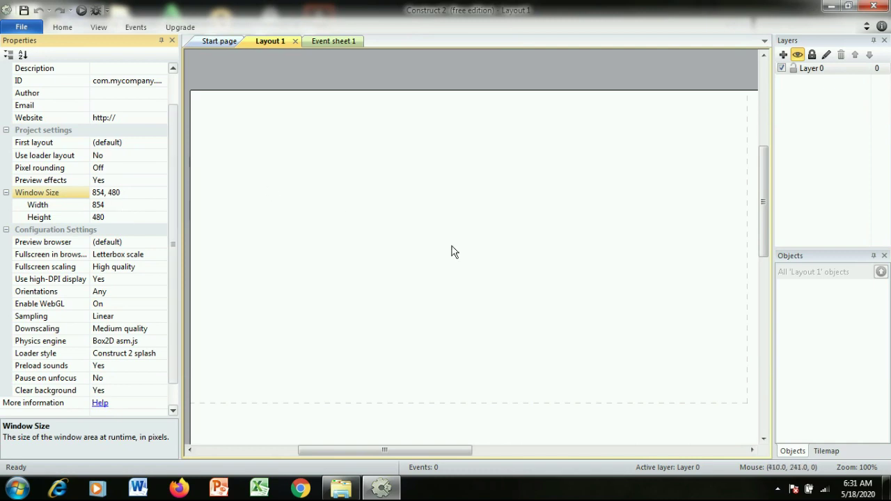
{"action": "mouse_move", "coordinate": [762, 199]}
{"action": "left_mouse_down"}
{"action": "mouse_move", "coordinate": [768, 245]}
{"action": "mouse_move", "coordinate": [775, 204]}
{"action": "left_mouse_up"}
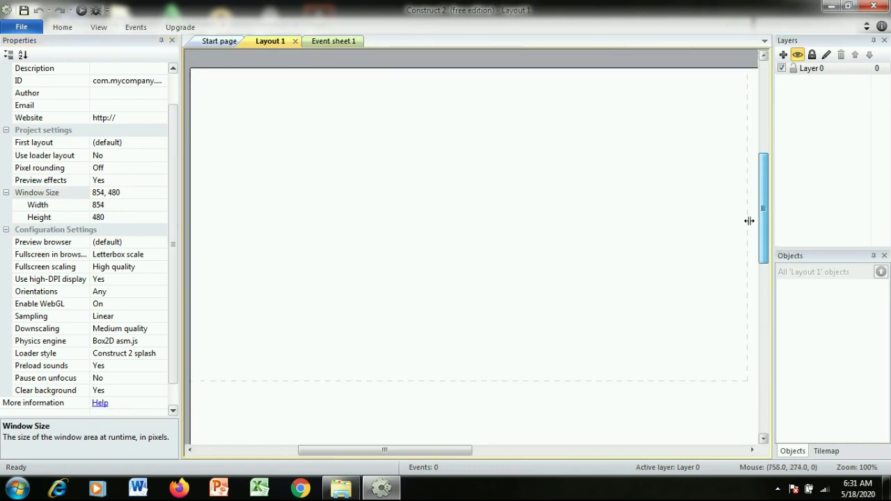
{"action": "mouse_move", "coordinate": [377, 450]}
{"action": "left_mouse_down"}
{"action": "mouse_move", "coordinate": [418, 449]}
{"action": "mouse_move", "coordinate": [375, 450]}
{"action": "left_mouse_up"}
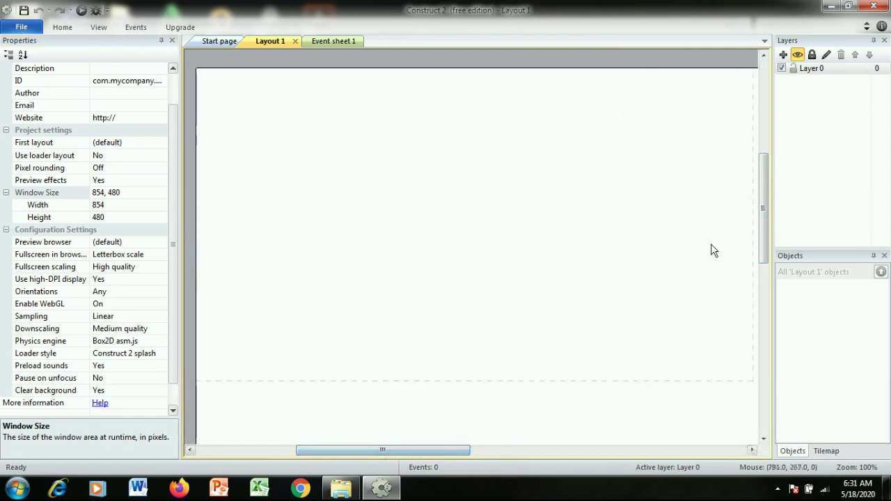
{"action": "left_click_drag", "start_coordinate": [777, 337], "coordinate": [784, 330]}
{"action": "mouse_move", "coordinate": [404, 451]}
{"action": "left_mouse_down"}
{"action": "mouse_move", "coordinate": [546, 449]}
{"action": "mouse_move", "coordinate": [407, 439]}
{"action": "left_mouse_up"}
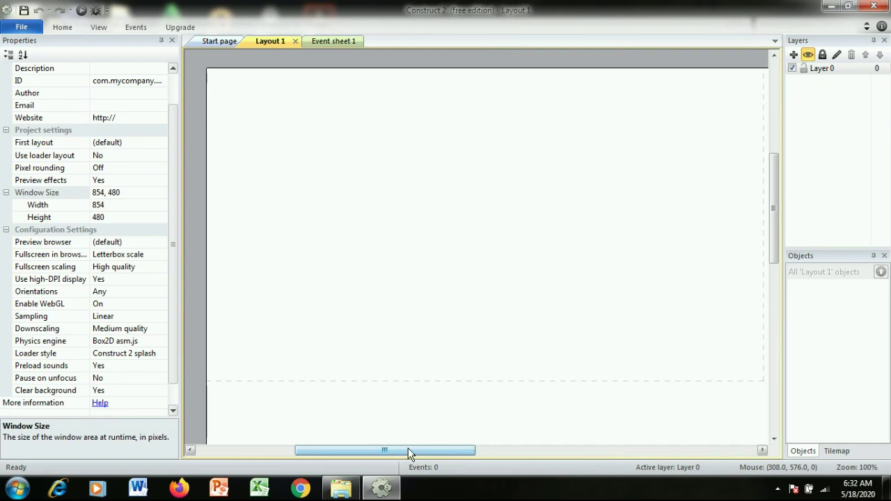
{"action": "mouse_move", "coordinate": [408, 451]}
{"action": "left_mouse_down"}
{"action": "mouse_move", "coordinate": [420, 452]}
{"action": "mouse_move", "coordinate": [410, 454]}
{"action": "left_mouse_up"}
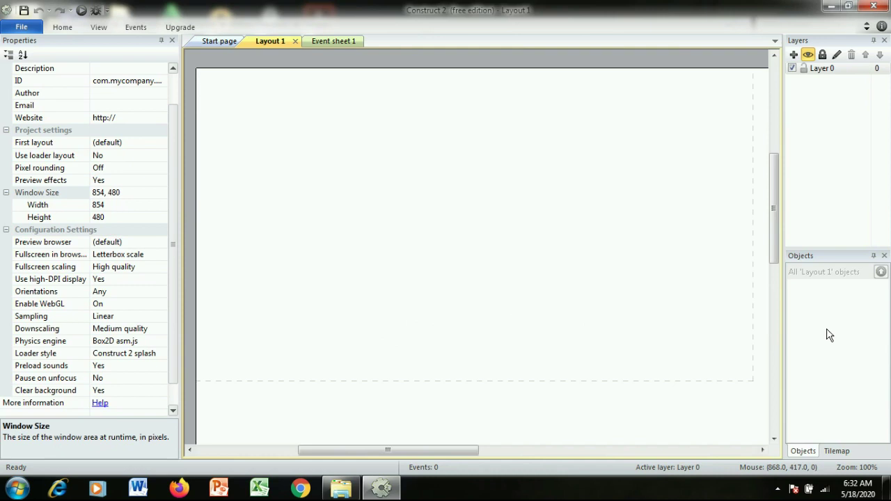
{"action": "left_click", "coordinate": [821, 295]}
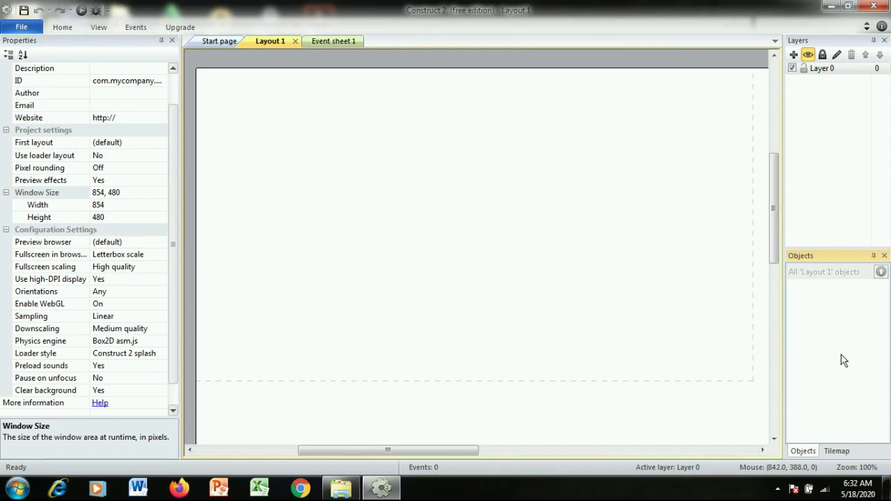
{"action": "double_click", "coordinate": [332, 201]}
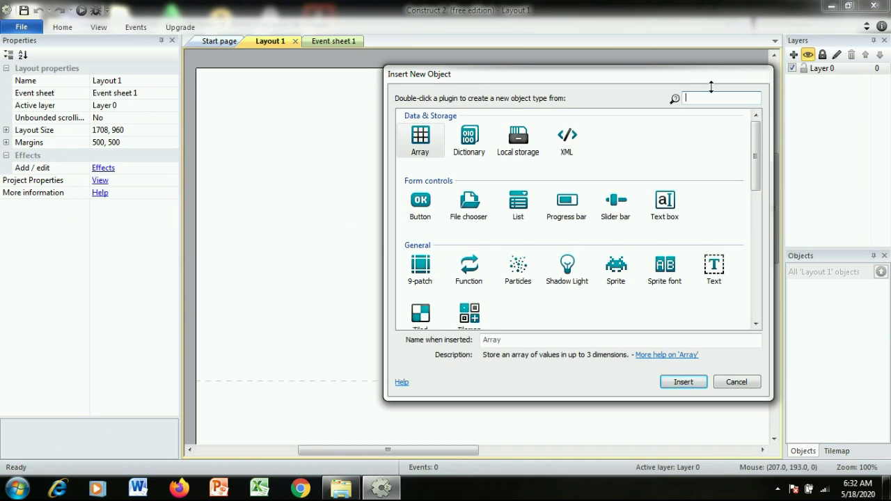
{"action": "left_click", "coordinate": [738, 385]}
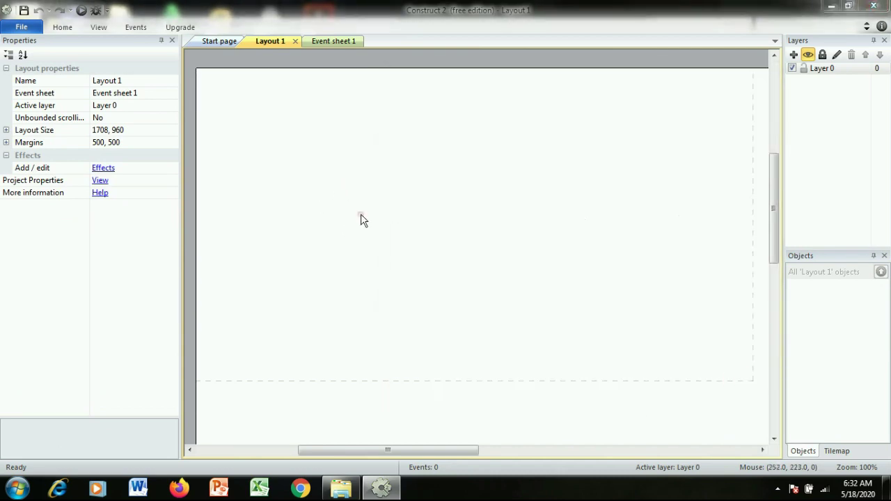
{"action": "double_click", "coordinate": [361, 214]}
{"action": "left_click_drag", "start_coordinate": [546, 78], "coordinate": [465, 102]}
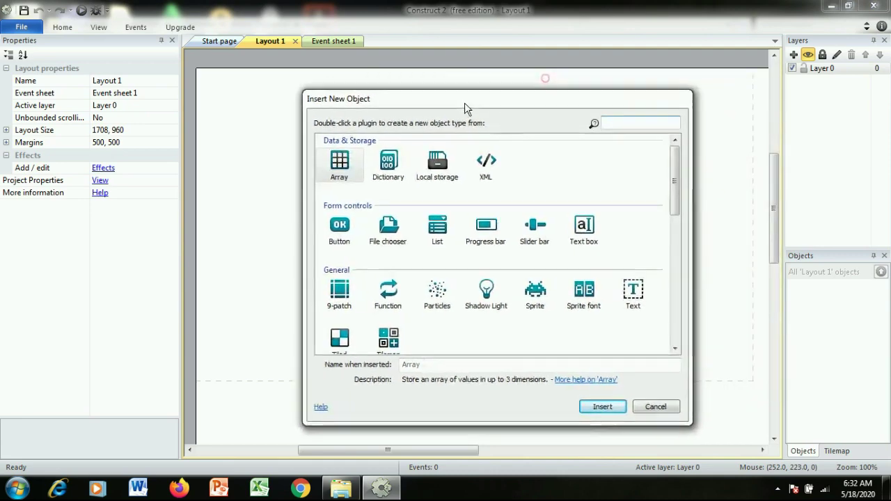
{"action": "mouse_move", "coordinate": [675, 161]}
{"action": "left_mouse_down"}
{"action": "mouse_move", "coordinate": [669, 301]}
{"action": "mouse_move", "coordinate": [685, 237]}
{"action": "mouse_move", "coordinate": [684, 156]}
{"action": "left_mouse_up"}
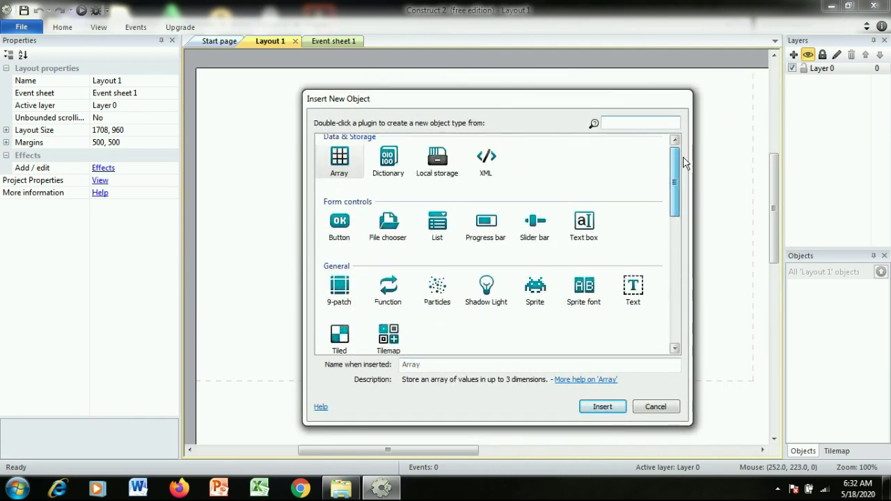
{"action": "left_click", "coordinate": [656, 407]}
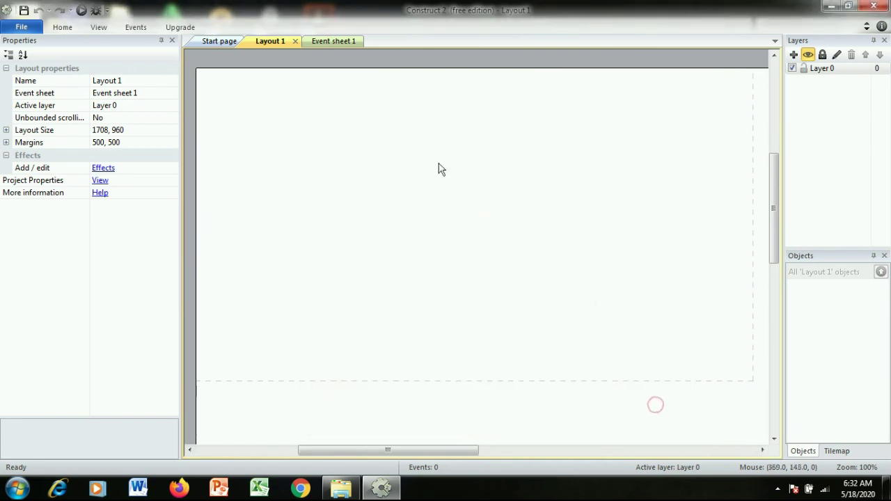
{"action": "right_click", "coordinate": [306, 133]}
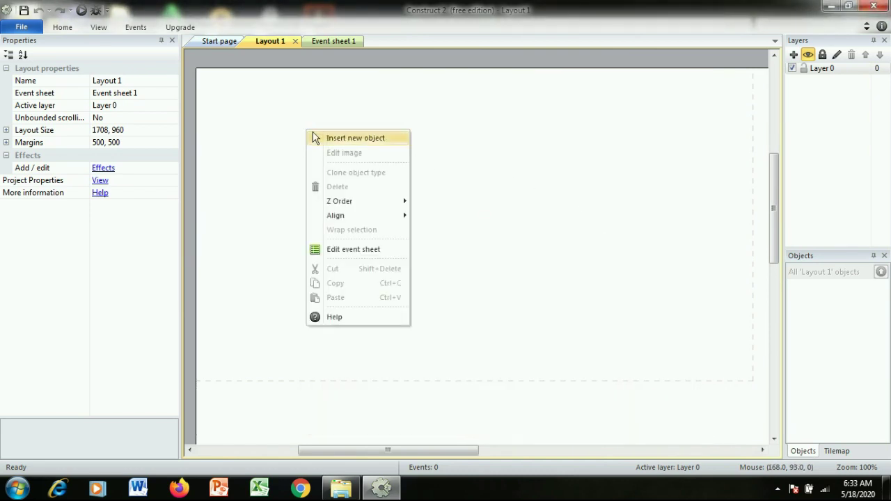
{"action": "left_click", "coordinate": [282, 140]}
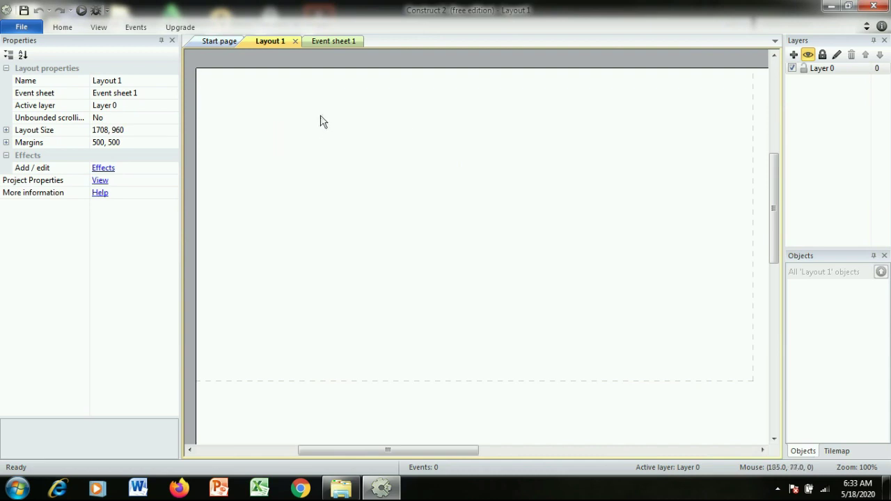
Insert a Tiled Background object near the upper-left corner of the layout, at about 137, 56.
{"action": "right_click", "coordinate": [312, 129]}
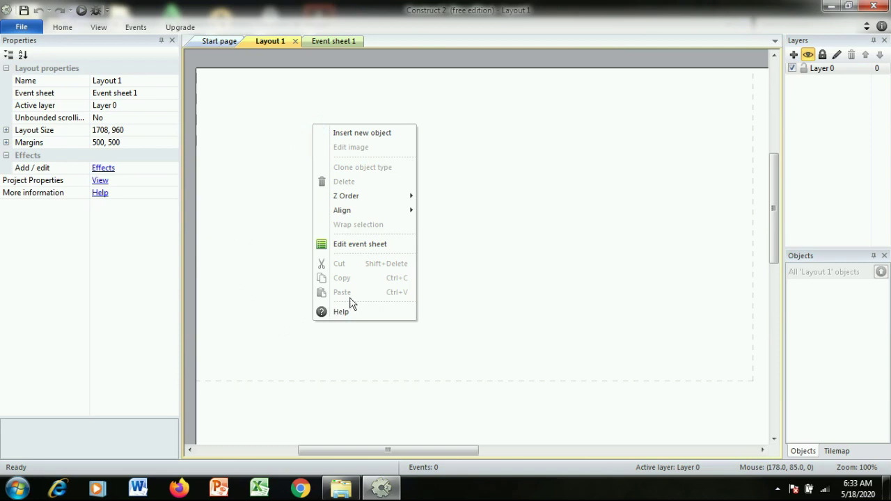
{"action": "left_click", "coordinate": [356, 136]}
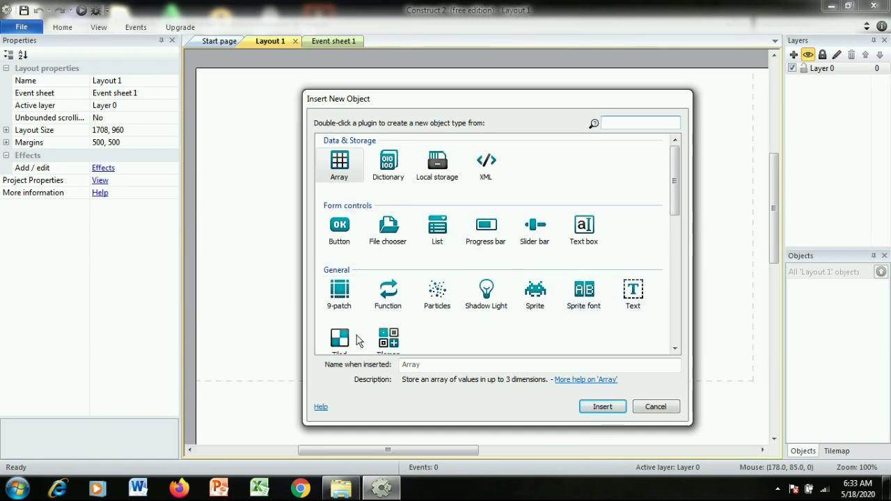
{"action": "scroll", "coordinate": [670, 209], "scroll_direction": "down", "scroll_amount": 1}
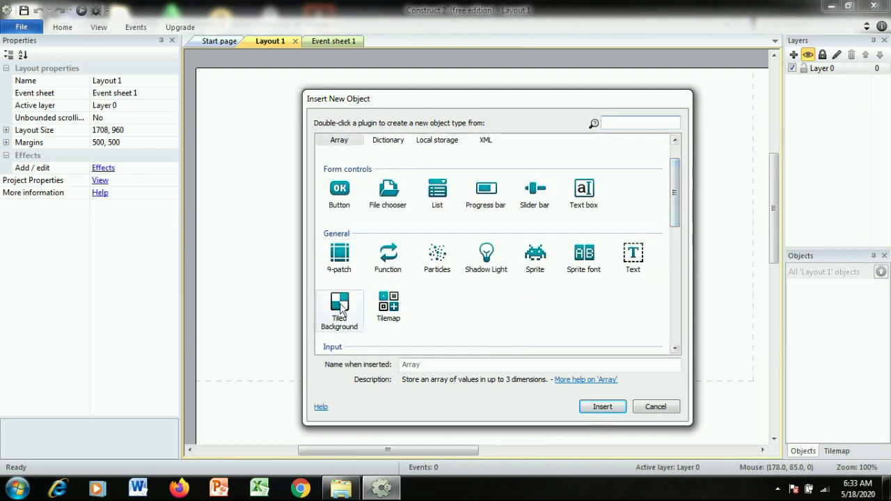
{"action": "left_click", "coordinate": [342, 306]}
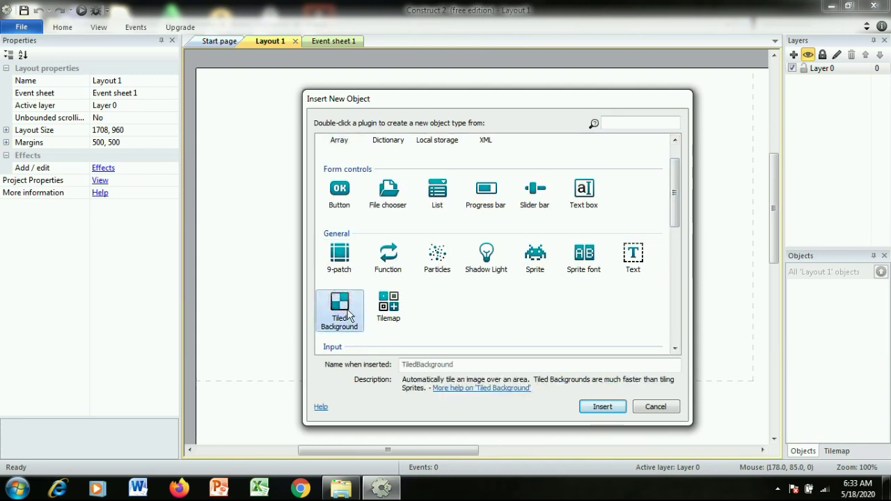
{"action": "left_click", "coordinate": [598, 405]}
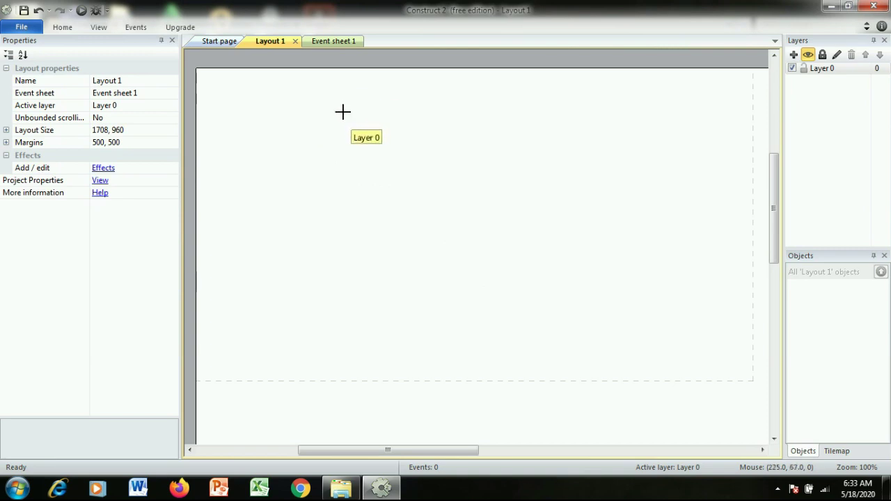
{"action": "left_click", "coordinate": [286, 104]}
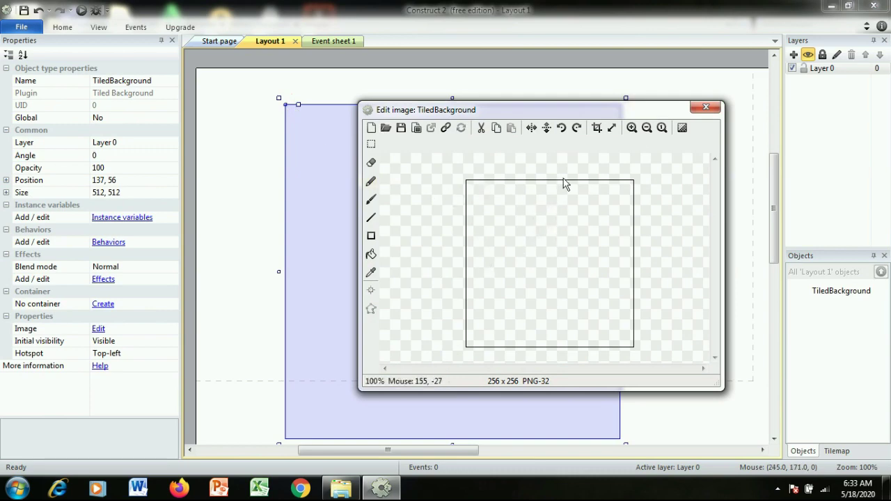
Load bg-13.png as the tiled background's image and close the image editor.
{"action": "left_click_drag", "start_coordinate": [580, 110], "coordinate": [578, 82]}
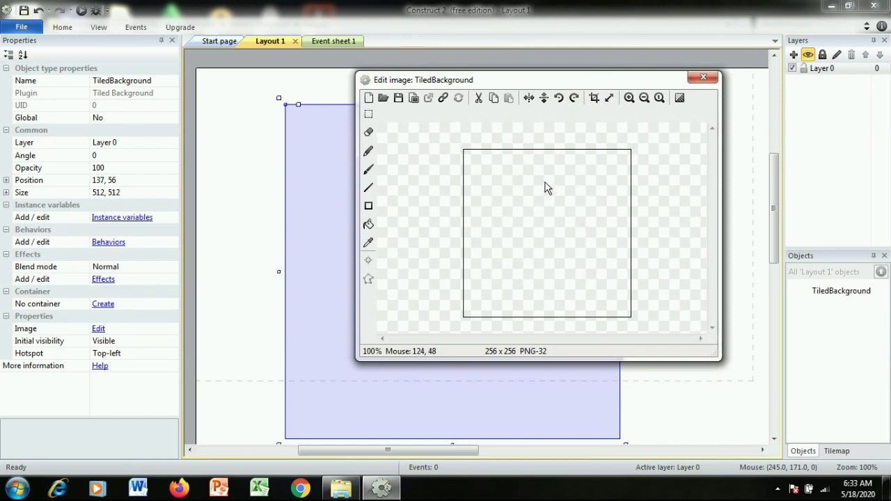
{"action": "left_click", "coordinate": [388, 100]}
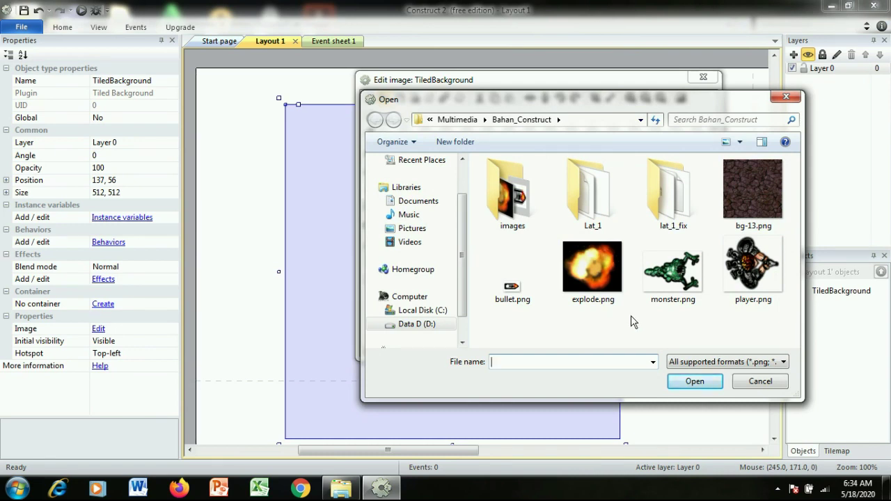
{"action": "left_click", "coordinate": [751, 199]}
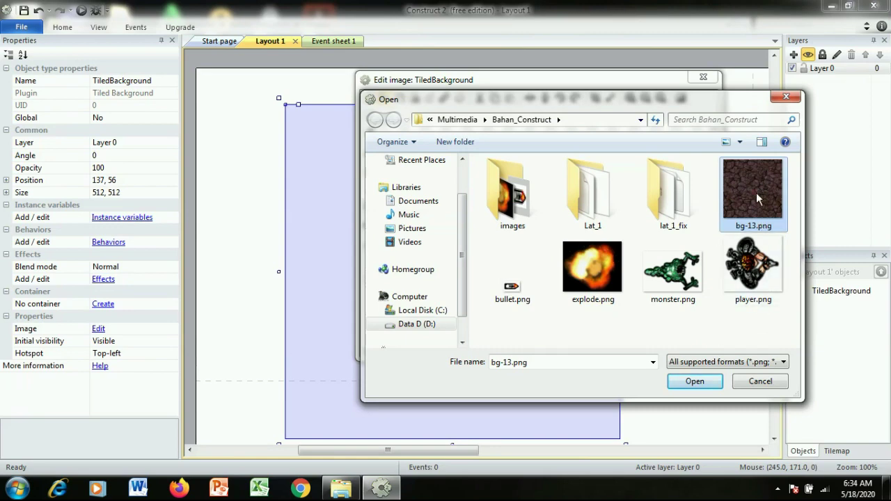
{"action": "left_click", "coordinate": [693, 383]}
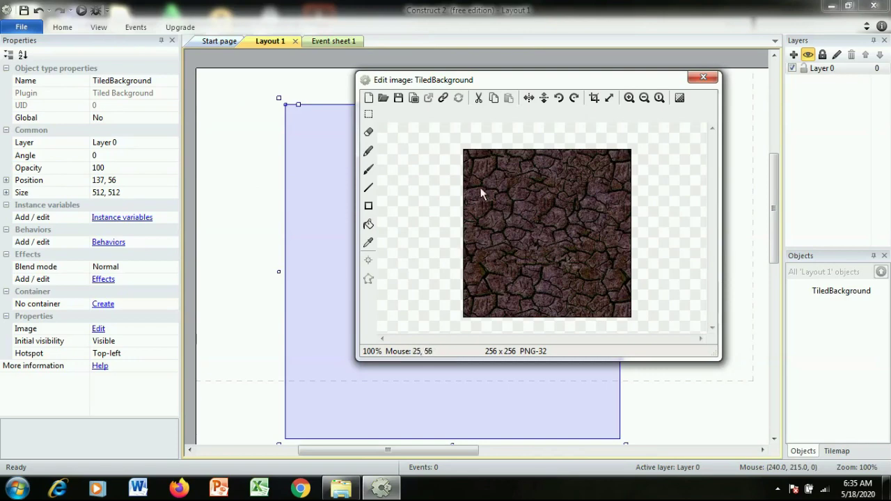
{"action": "left_click", "coordinate": [590, 237]}
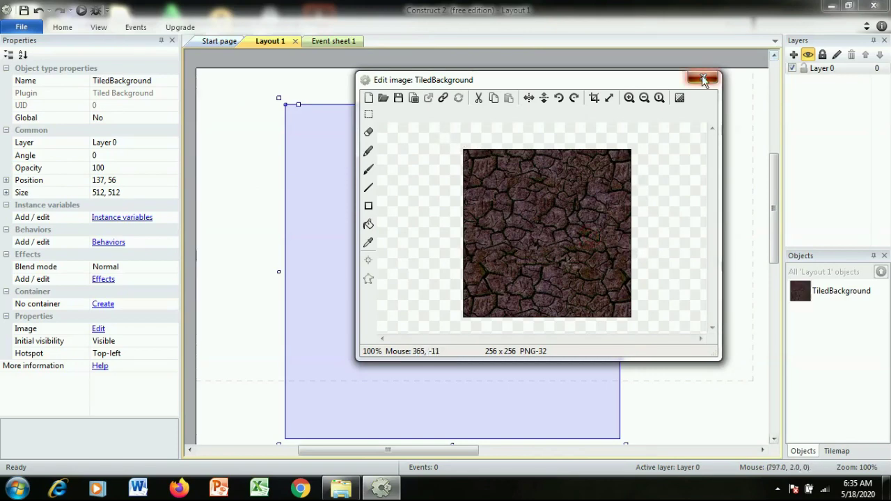
{"action": "left_click", "coordinate": [702, 77]}
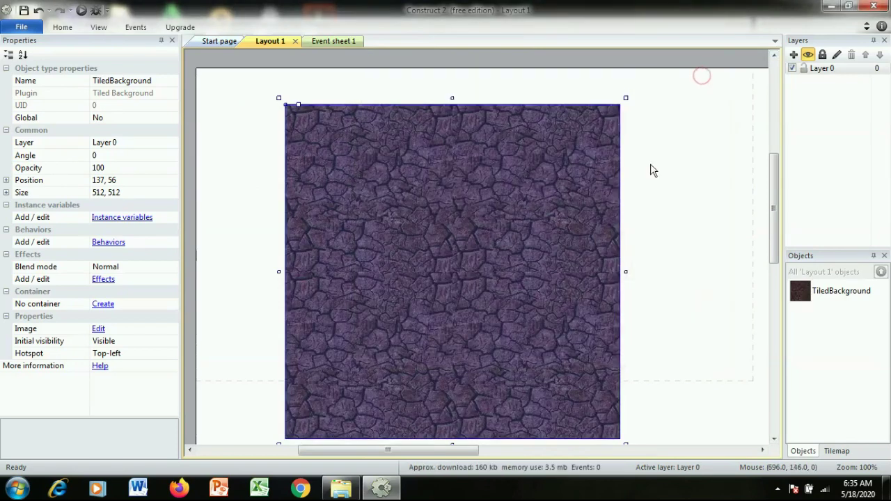
Compare the tiled background's object properties with the properties of the empty layout.
{"action": "left_click", "coordinate": [836, 293]}
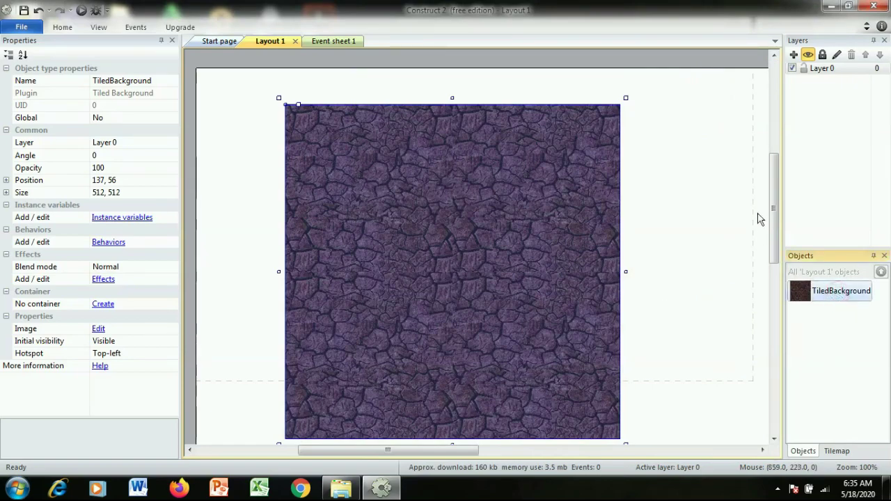
{"action": "left_click_drag", "start_coordinate": [773, 211], "coordinate": [715, 231]}
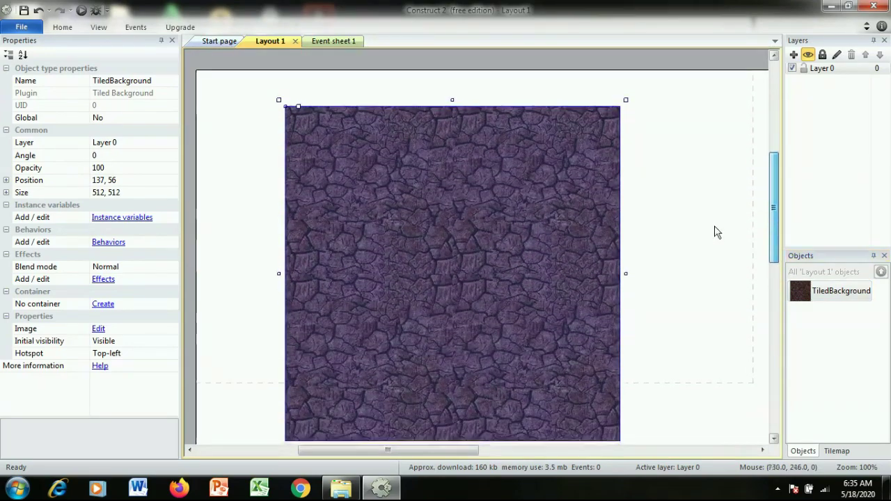
{"action": "left_click", "coordinate": [225, 119]}
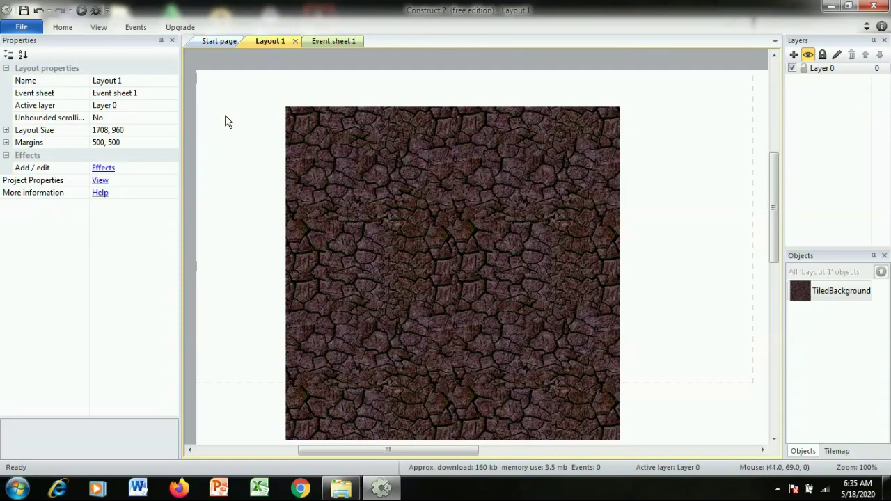
{"action": "left_click", "coordinate": [354, 171]}
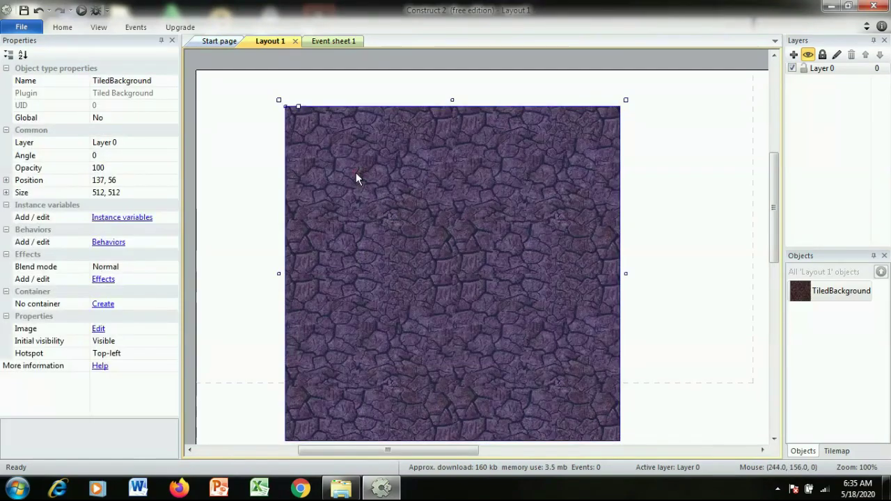
Expand the layout's size property and set the layout width to 900 pixels.
{"action": "left_click", "coordinate": [240, 137]}
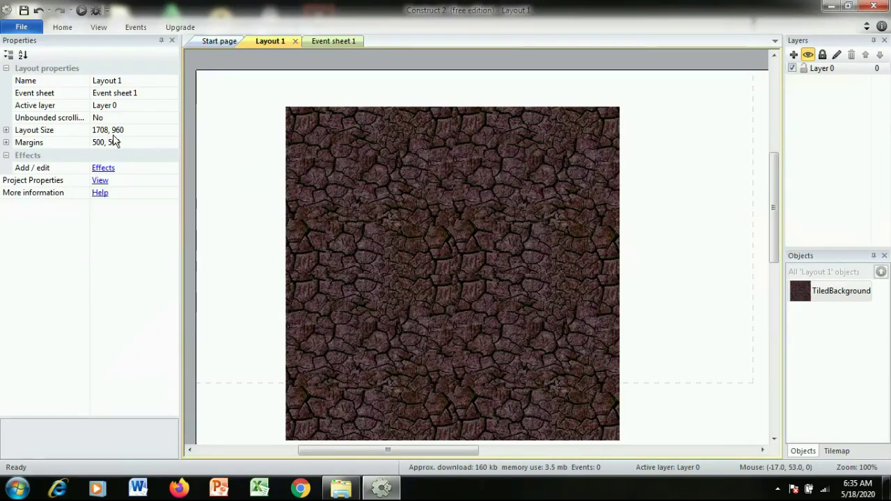
{"action": "left_click", "coordinate": [11, 131]}
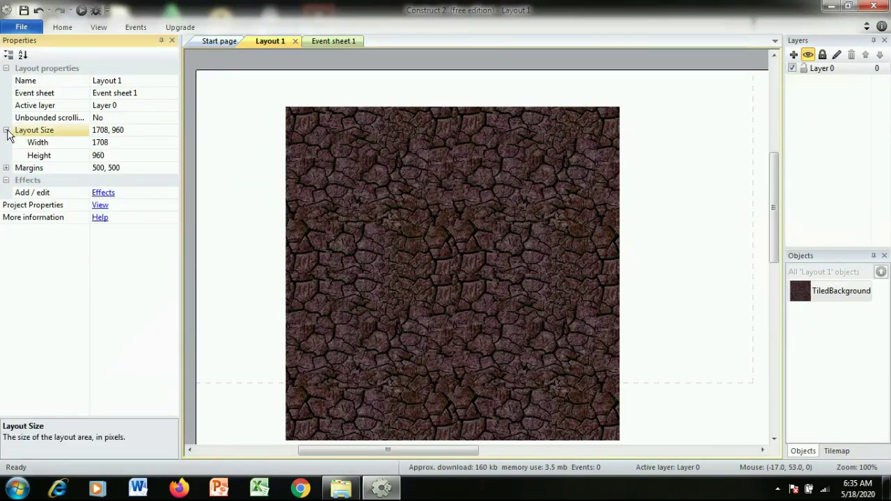
{"action": "left_click", "coordinate": [117, 143]}
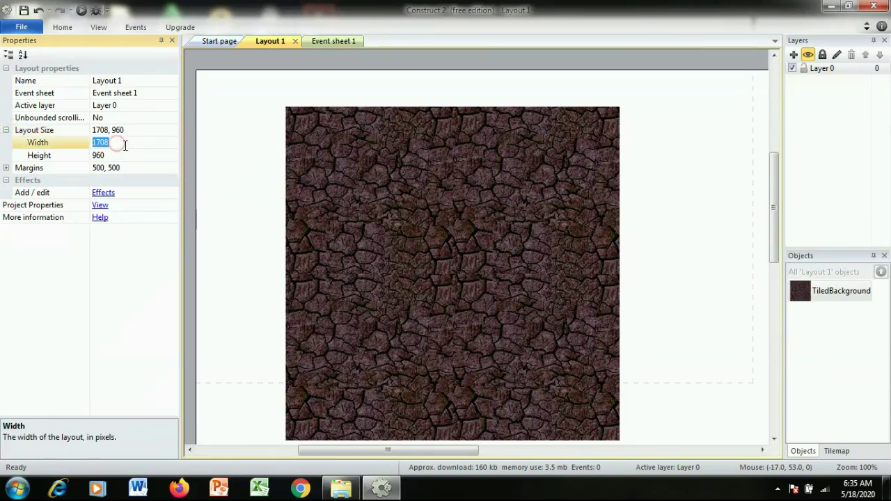
{"action": "left_click", "coordinate": [122, 142]}
{"action": "double_click", "coordinate": [123, 144]}
{"action": "type", "text": "900"}
{"action": "key", "text": "Tab"}
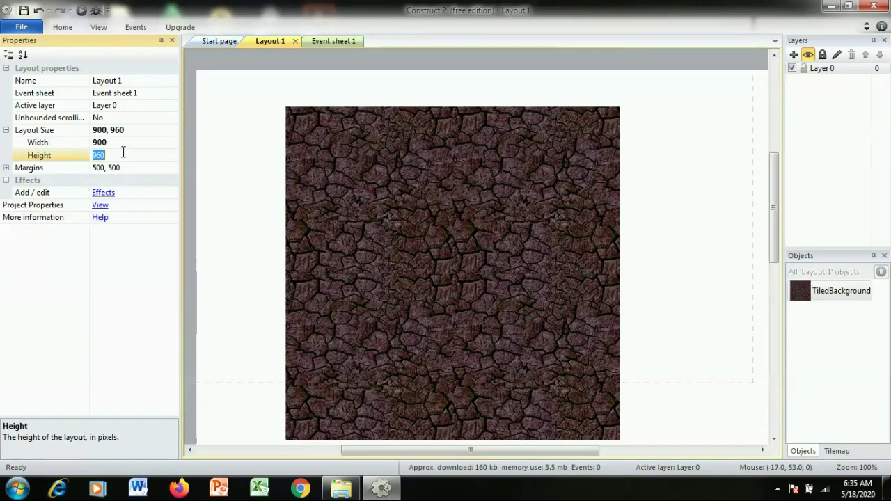
Set the layout size to 850 pixels wide and 900 pixels high.
{"action": "double_click", "coordinate": [111, 143]}
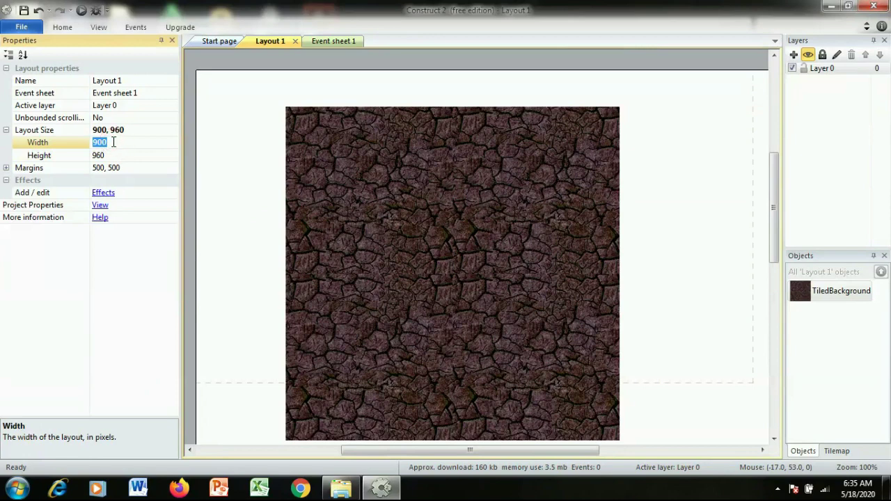
{"action": "type", "text": "850"}
{"action": "key", "text": "Tab"}
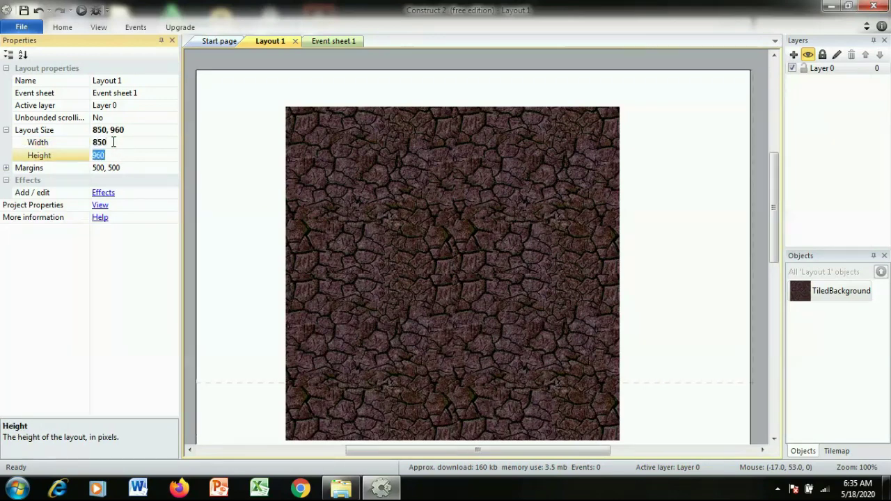
{"action": "type", "text": "9"}
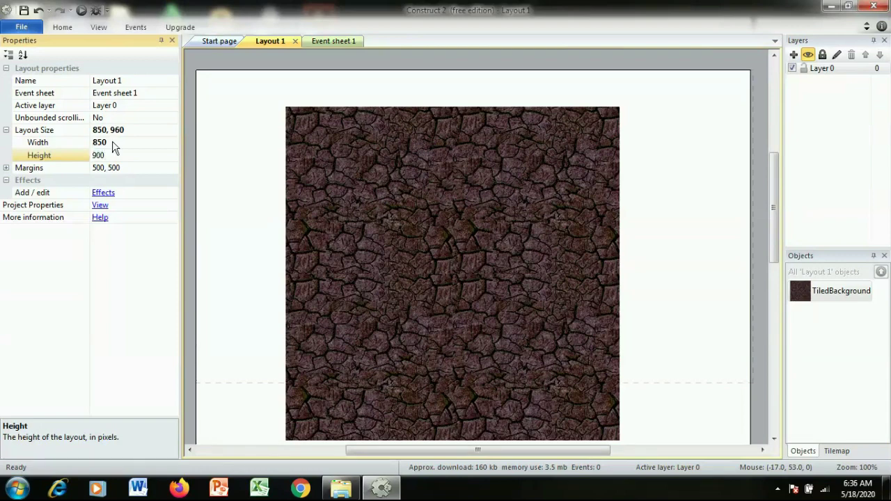
{"action": "type", "text": "00"}
{"action": "key", "text": "Return"}
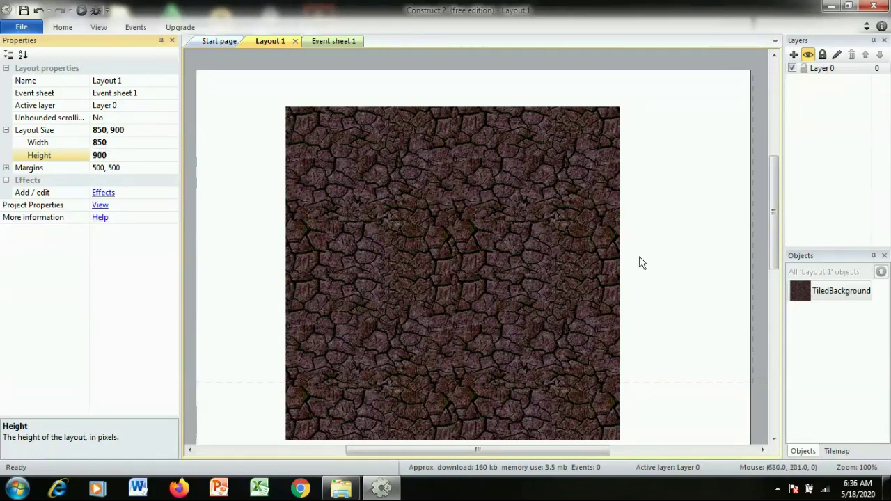
{"action": "mouse_move", "coordinate": [776, 205]}
{"action": "left_mouse_down"}
{"action": "mouse_move", "coordinate": [774, 279]}
{"action": "mouse_move", "coordinate": [778, 187]}
{"action": "mouse_move", "coordinate": [763, 272]}
{"action": "mouse_move", "coordinate": [775, 197]}
{"action": "mouse_move", "coordinate": [783, 292]}
{"action": "mouse_move", "coordinate": [780, 207]}
{"action": "mouse_move", "coordinate": [785, 216]}
{"action": "left_mouse_up"}
Set the layout size to 1028 by 800 pixels and check the layout's new edges.
{"action": "left_click", "coordinate": [118, 143]}
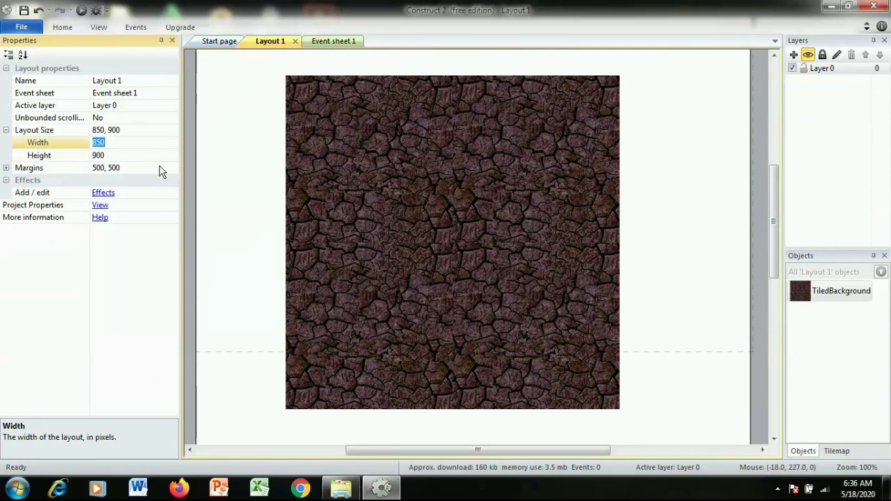
{"action": "type", "text": "1028"}
{"action": "key", "text": "Return"}
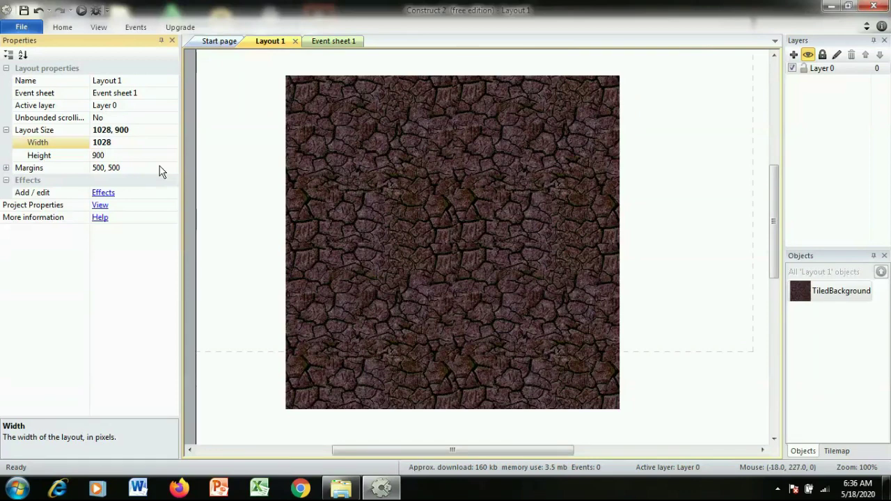
{"action": "left_click", "coordinate": [130, 157]}
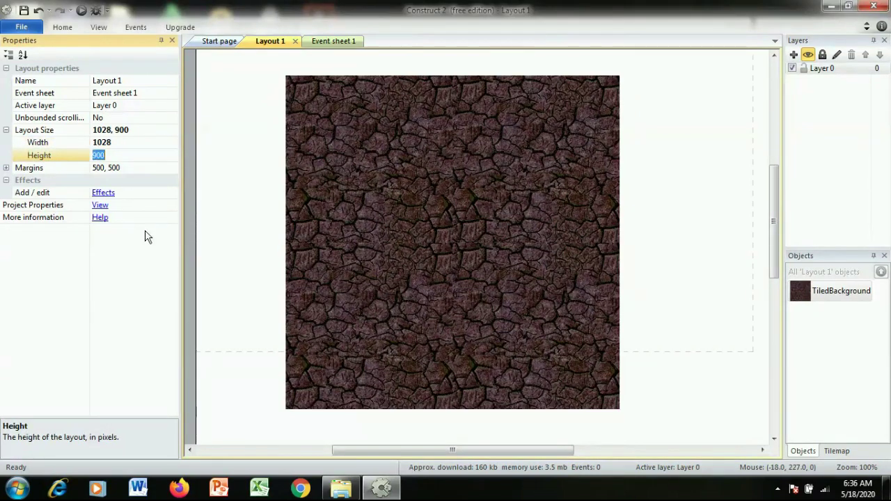
{"action": "type", "text": "8"}
{"action": "key", "text": "Return"}
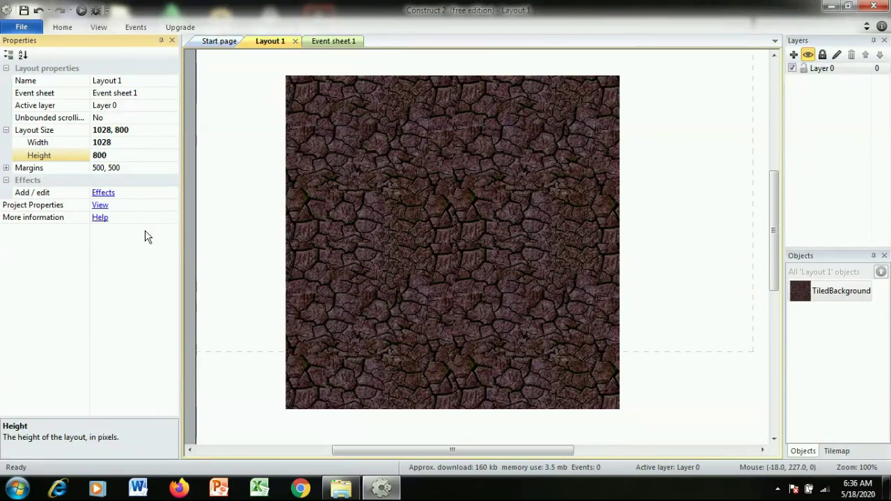
{"action": "left_click_drag", "start_coordinate": [774, 221], "coordinate": [680, 363]}
{"action": "left_click_drag", "start_coordinate": [528, 450], "coordinate": [545, 423]}
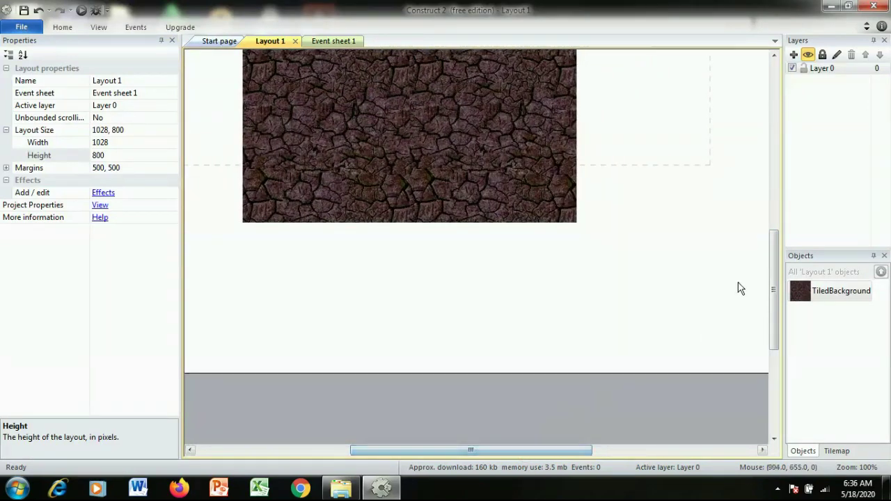
{"action": "left_click_drag", "start_coordinate": [779, 275], "coordinate": [773, 186]}
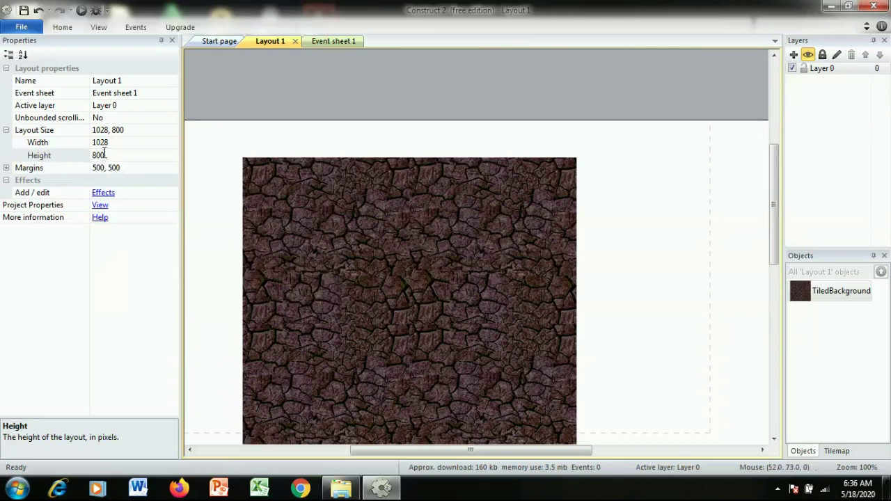
Set the tiled background's size to 1028 pixels wide and 800 pixels high.
{"action": "left_click", "coordinate": [329, 219]}
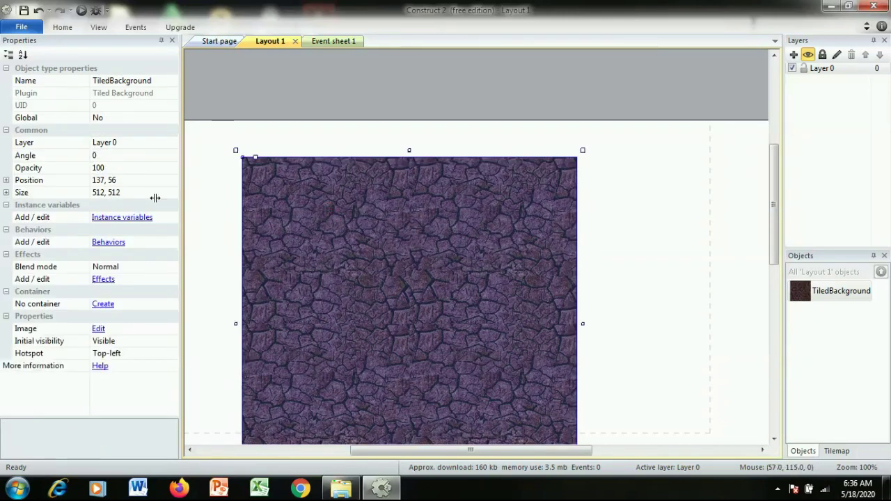
{"action": "left_click", "coordinate": [128, 199]}
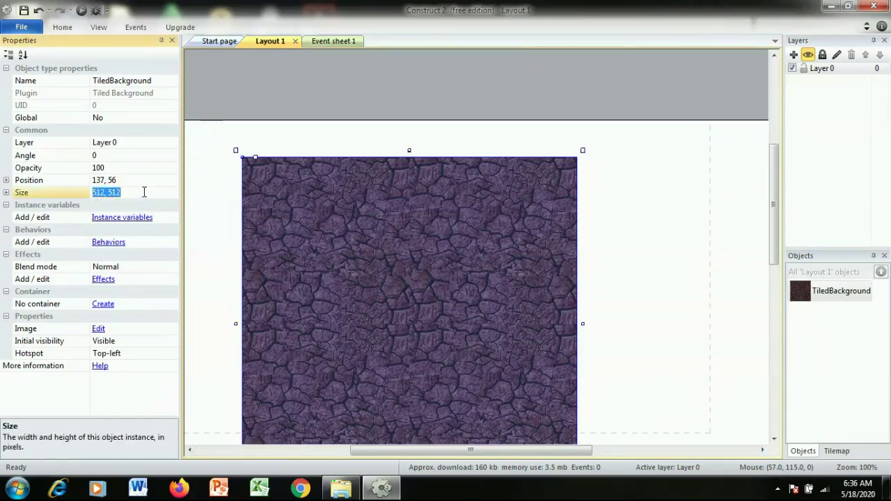
{"action": "left_click", "coordinate": [105, 181]}
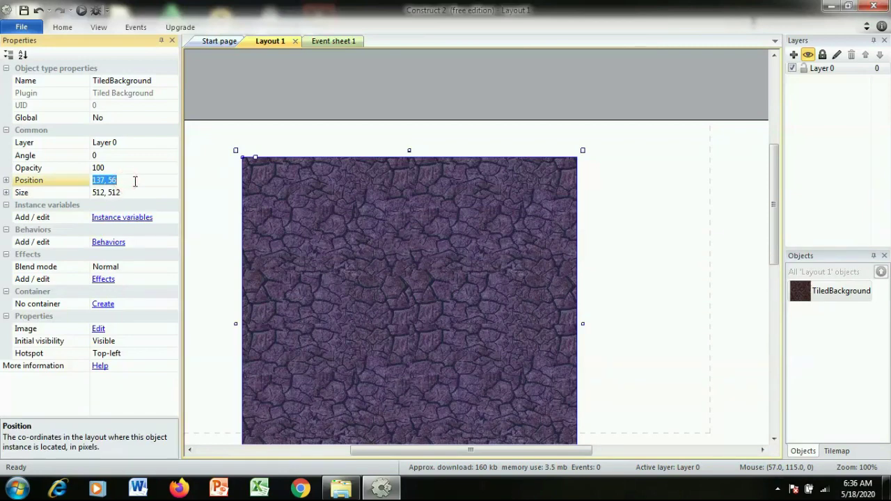
{"action": "left_click", "coordinate": [129, 195]}
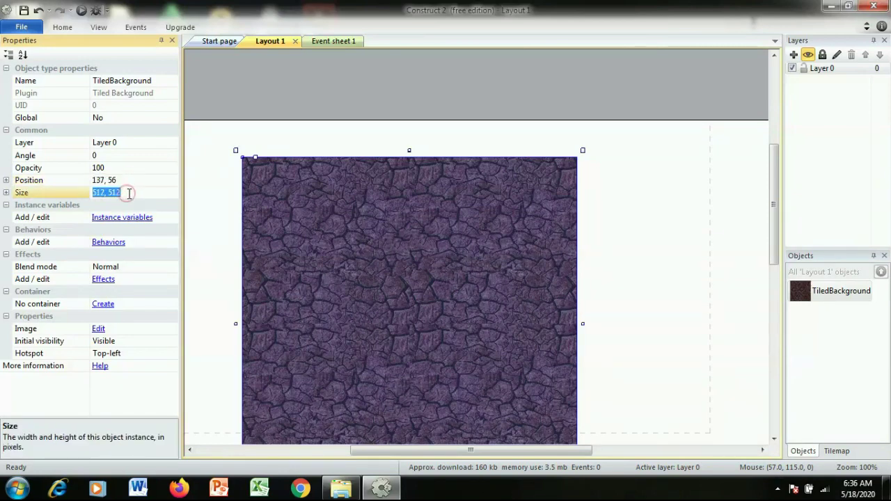
{"action": "type", "text": "102"}
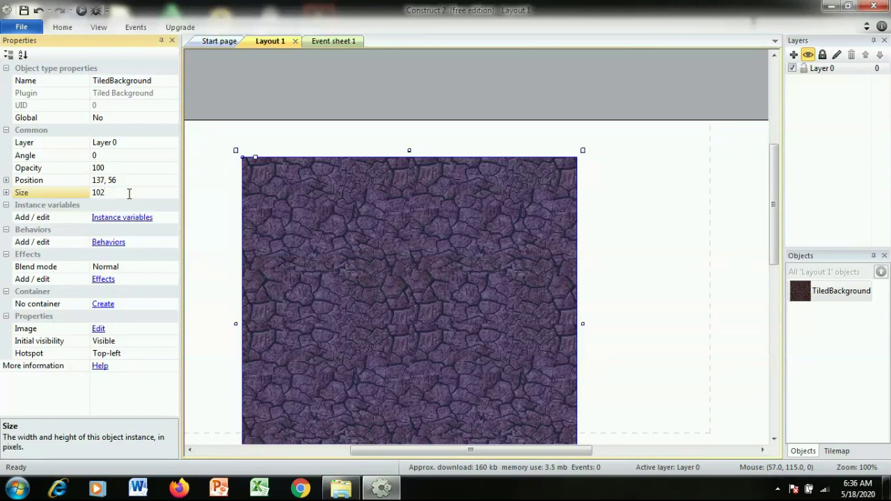
{"action": "left_click", "coordinate": [6, 194]}
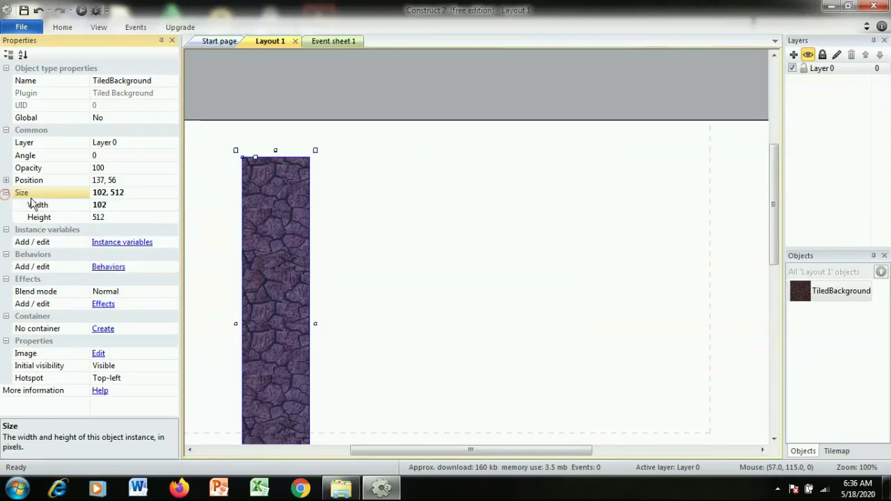
{"action": "left_click", "coordinate": [121, 205]}
{"action": "type", "text": "10"}
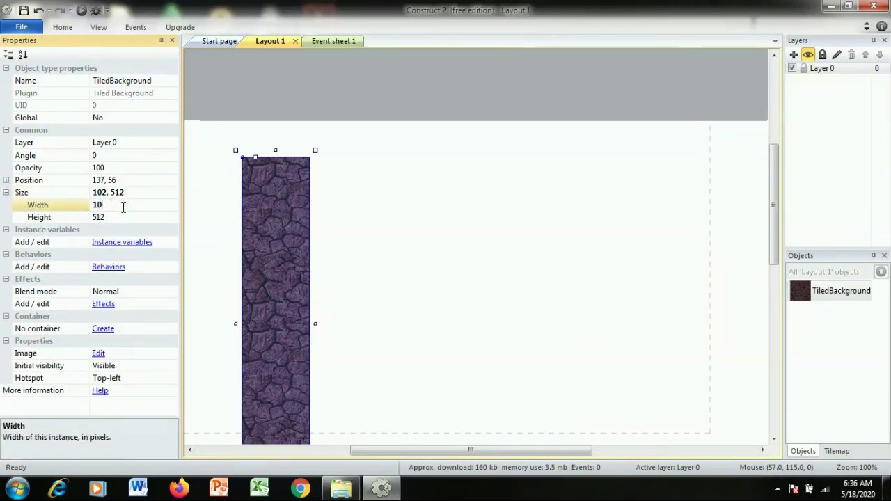
{"action": "type", "text": "28"}
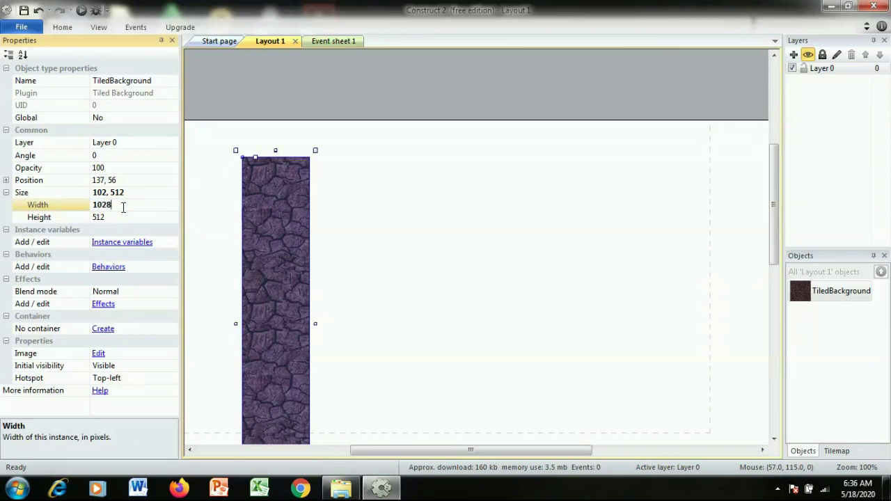
{"action": "key", "text": "Tab"}
{"action": "type", "text": "800"}
{"action": "key", "text": "Return"}
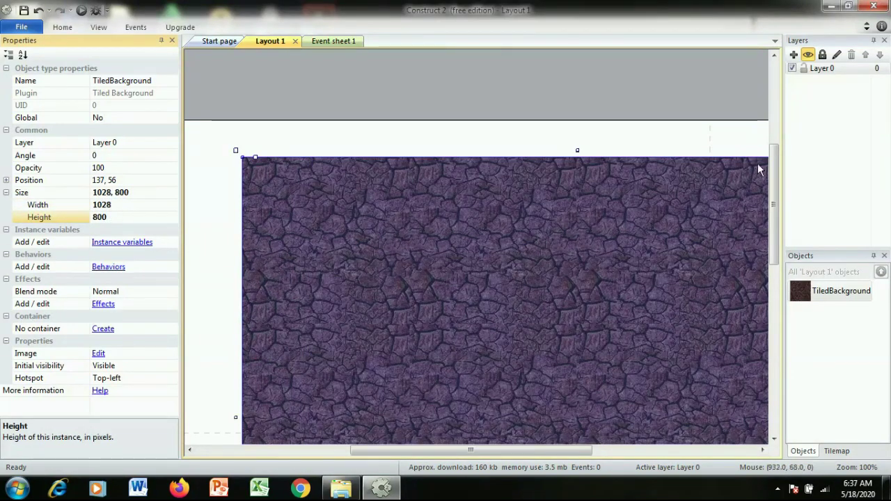
Move the tiled background by hand so that its edges line up with the layout's edges.
{"action": "mouse_move", "coordinate": [773, 174]}
{"action": "left_mouse_down"}
{"action": "mouse_move", "coordinate": [773, 337]}
{"action": "mouse_move", "coordinate": [771, 176]}
{"action": "left_mouse_up"}
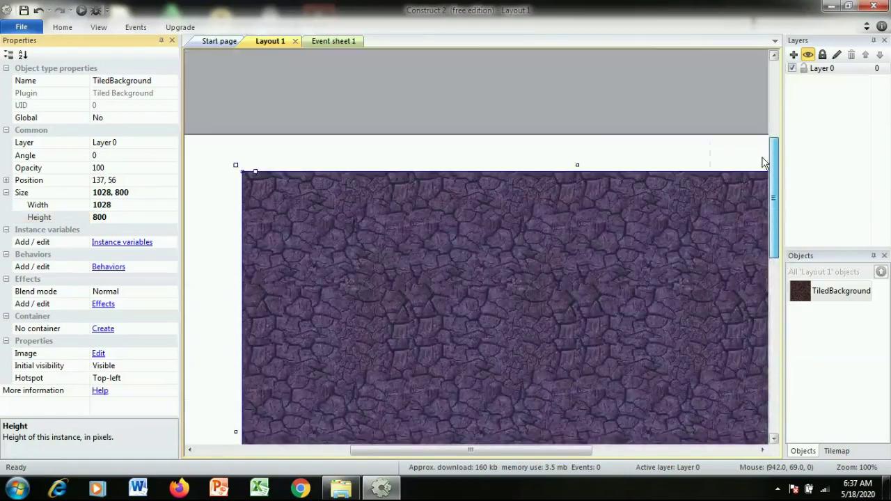
{"action": "left_click_drag", "start_coordinate": [406, 237], "coordinate": [369, 208]}
{"action": "scroll", "coordinate": [352, 450], "scroll_direction": "down", "scroll_amount": 2, "text": "ctrl"}
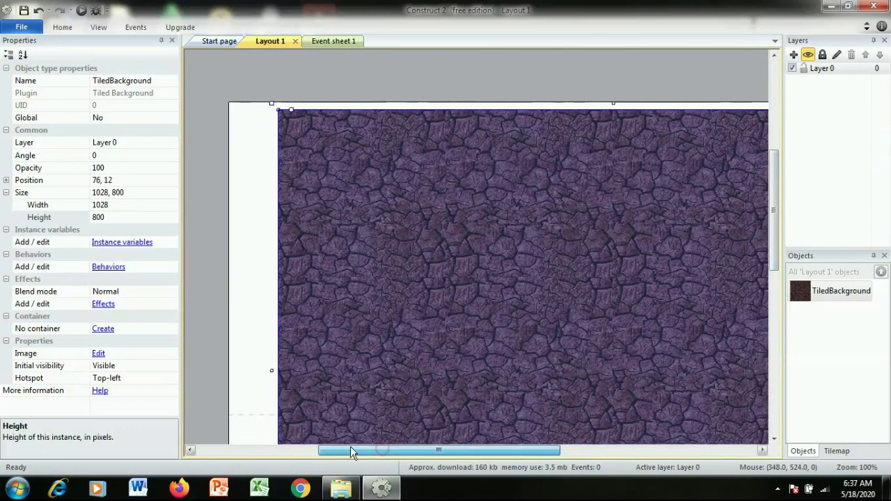
{"action": "scroll", "coordinate": [461, 254], "scroll_direction": "down", "scroll_amount": 1, "text": "ctrl"}
{"action": "scroll", "coordinate": [461, 254], "scroll_direction": "down", "scroll_amount": 1, "text": "ctrl"}
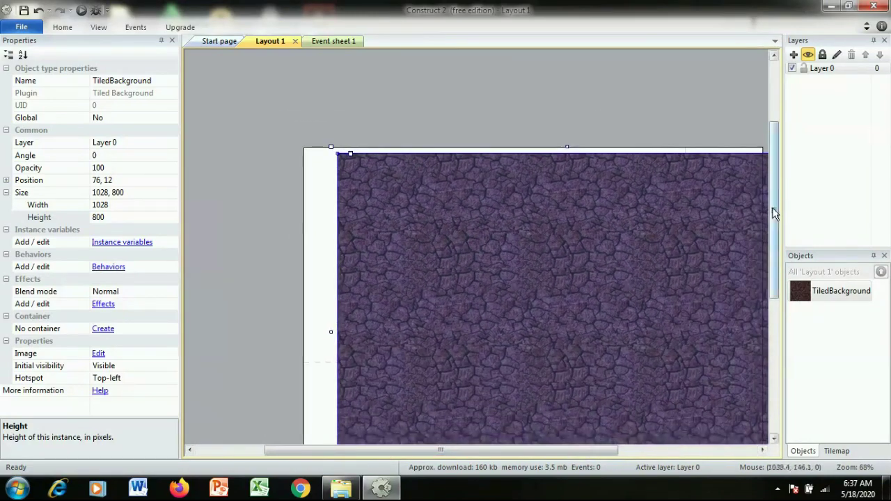
{"action": "left_click_drag", "start_coordinate": [773, 211], "coordinate": [790, 244]}
{"action": "scroll", "coordinate": [599, 259], "scroll_direction": "down", "scroll_amount": 2, "text": "ctrl"}
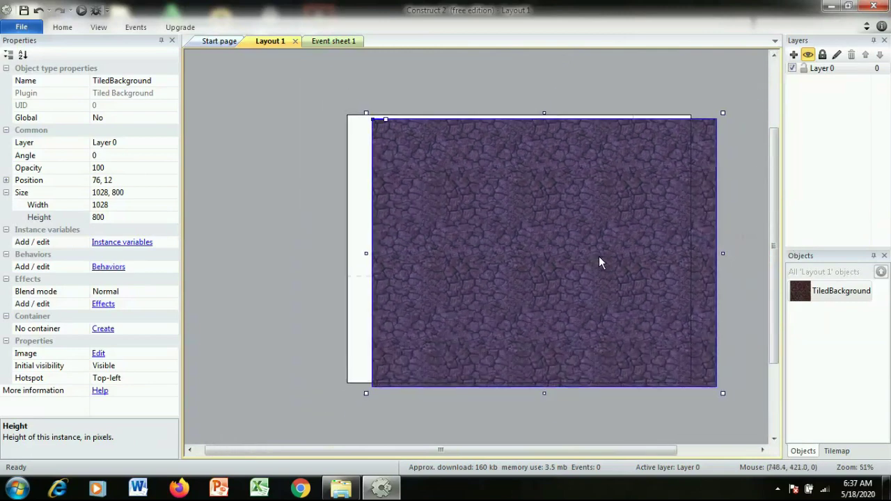
{"action": "scroll", "coordinate": [599, 256], "scroll_direction": "up", "scroll_amount": 1, "text": "ctrl"}
{"action": "scroll", "coordinate": [601, 263], "scroll_direction": "up", "scroll_amount": 1, "text": "ctrl"}
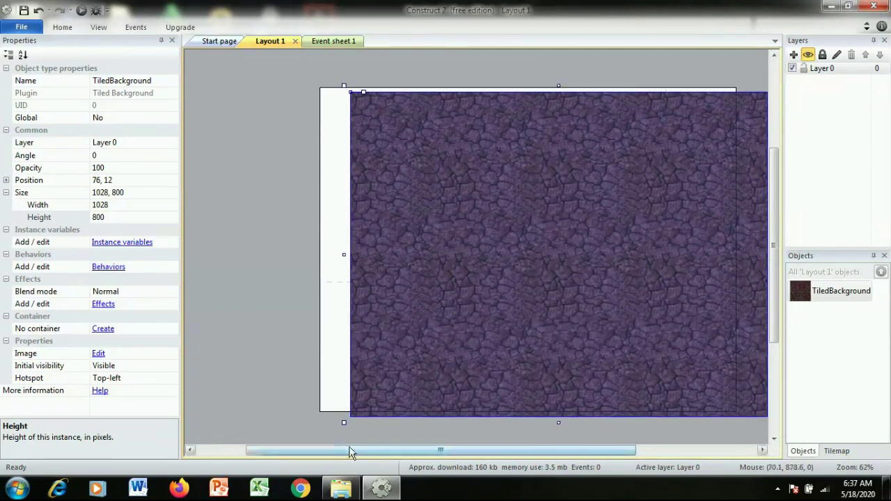
{"action": "left_click_drag", "start_coordinate": [350, 449], "coordinate": [373, 449]}
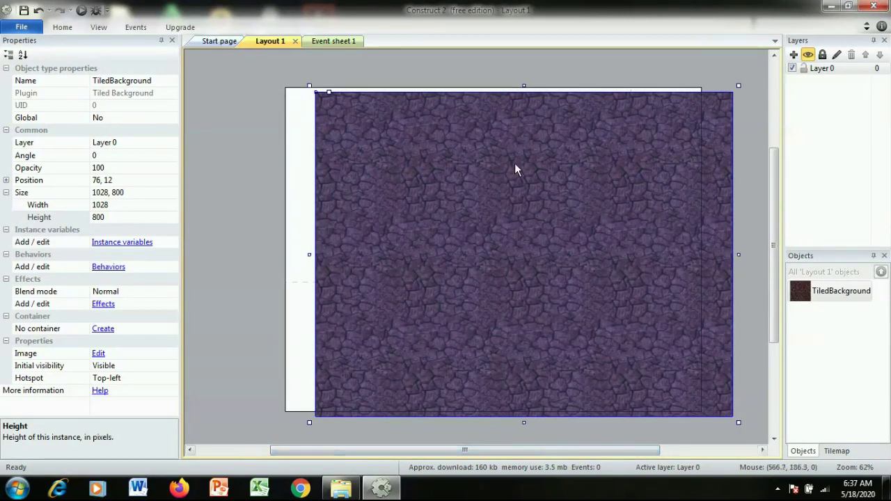
{"action": "left_click_drag", "start_coordinate": [524, 172], "coordinate": [495, 171]}
{"action": "left_click", "coordinate": [753, 260]}
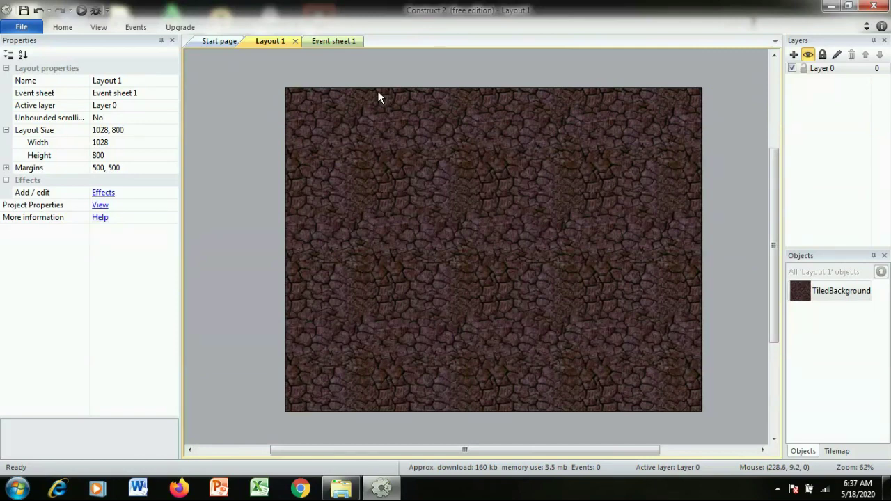
Shift the tiled background off the layout, set its position to 0, 0 and deselect it.
{"action": "left_click_drag", "start_coordinate": [383, 220], "coordinate": [423, 260]}
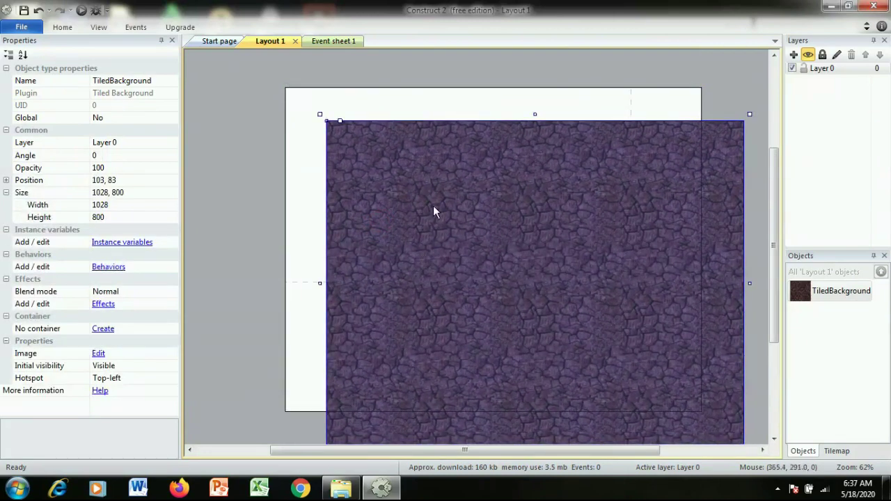
{"action": "left_click", "coordinate": [123, 180]}
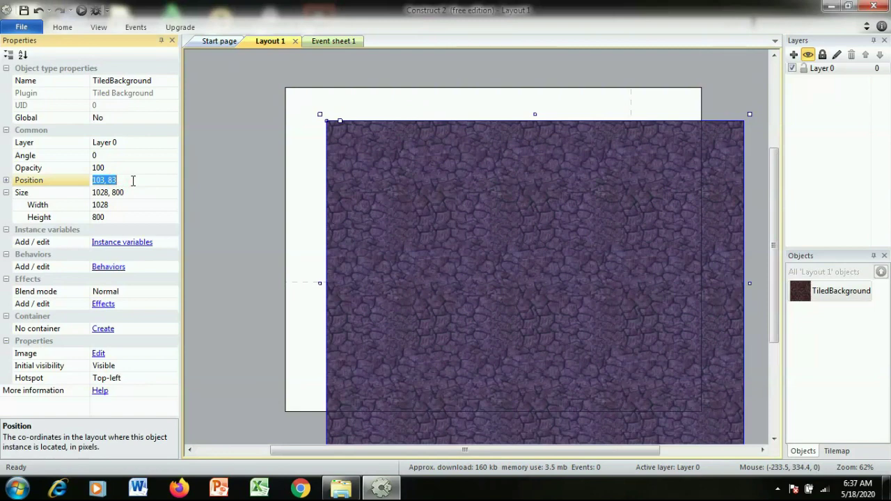
{"action": "type", "text": "0, 0"}
{"action": "key", "text": "Return"}
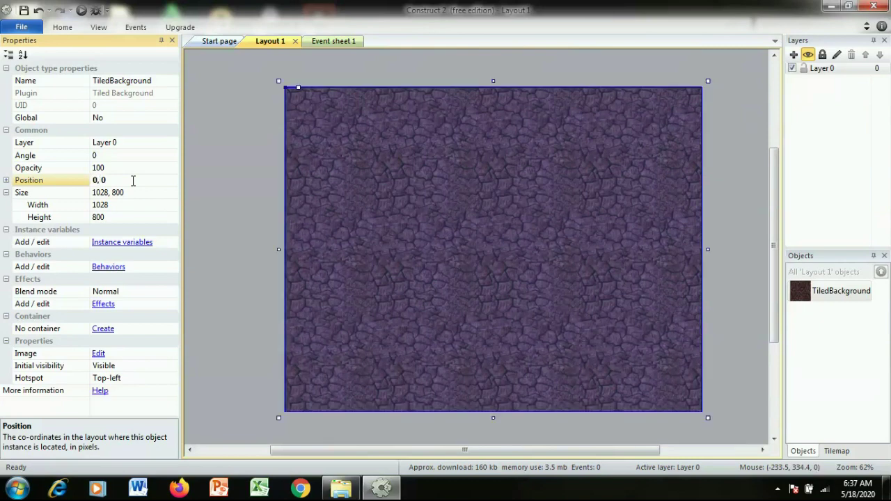
{"action": "left_click", "coordinate": [231, 165]}
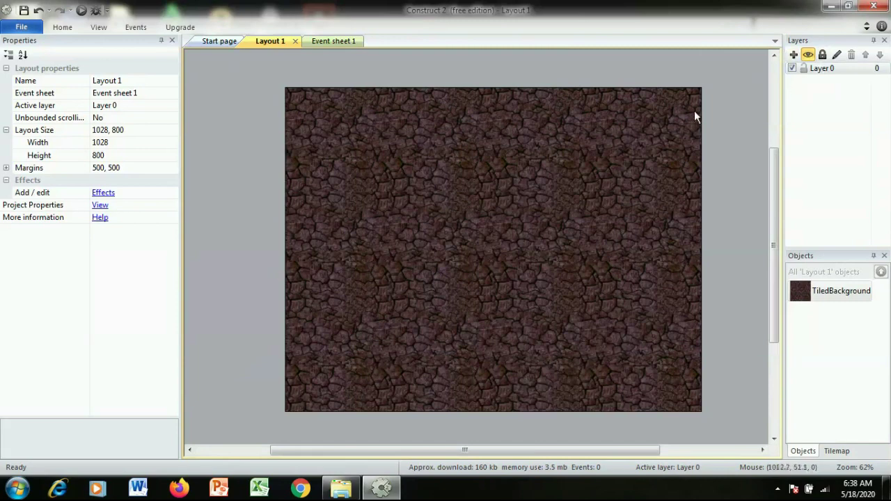
{"action": "mouse_move", "coordinate": [776, 193]}
{"action": "left_mouse_down"}
{"action": "mouse_move", "coordinate": [778, 92]}
{"action": "mouse_move", "coordinate": [780, 194]}
{"action": "mouse_move", "coordinate": [776, 185]}
{"action": "left_mouse_up"}
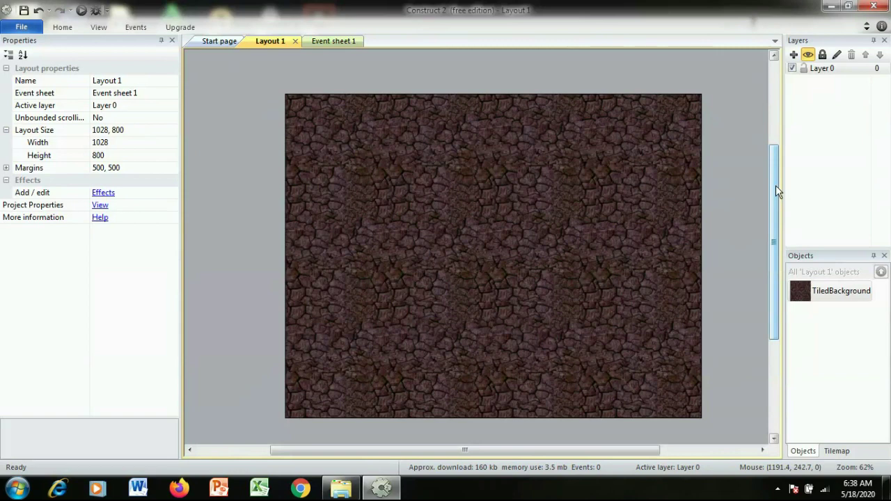
Add a new layer above Layer 0 in the layout.
{"action": "left_click", "coordinate": [826, 70]}
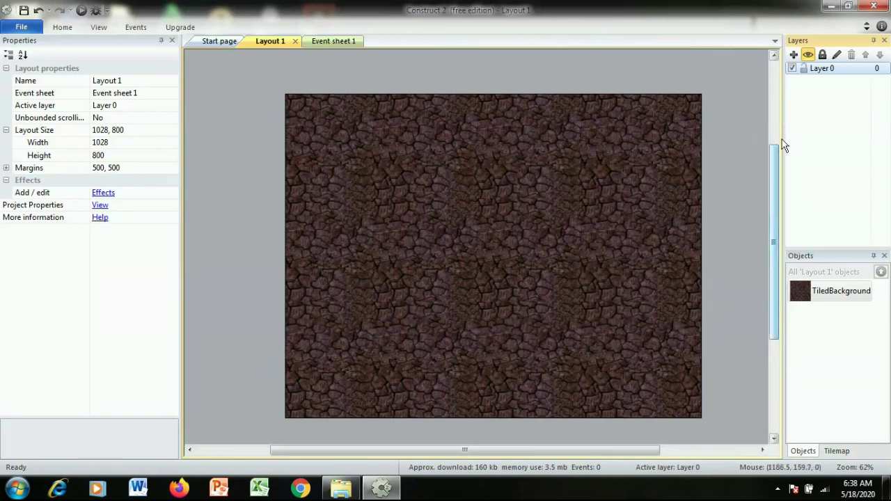
{"action": "left_click", "coordinate": [794, 55]}
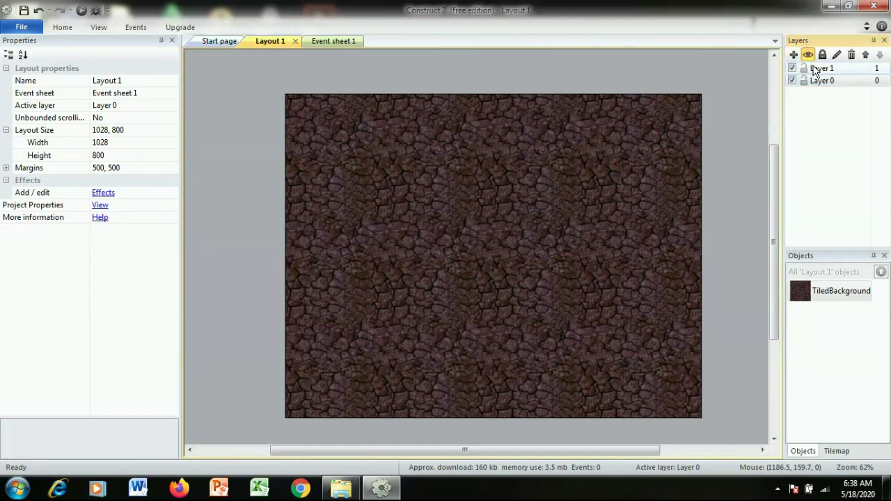
{"action": "left_click", "coordinate": [814, 82]}
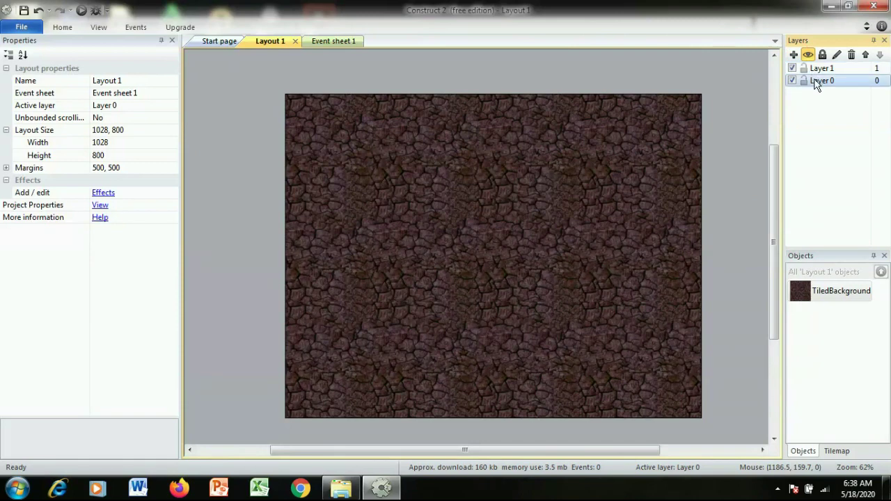
{"action": "left_click", "coordinate": [840, 105]}
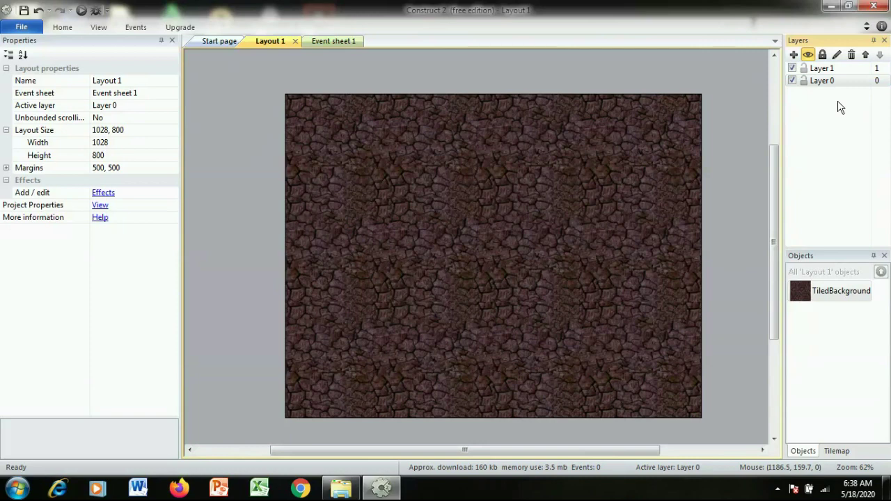
Rename Layer 0, which holds the tiled background, as "bacground".
{"action": "left_click", "coordinate": [835, 84]}
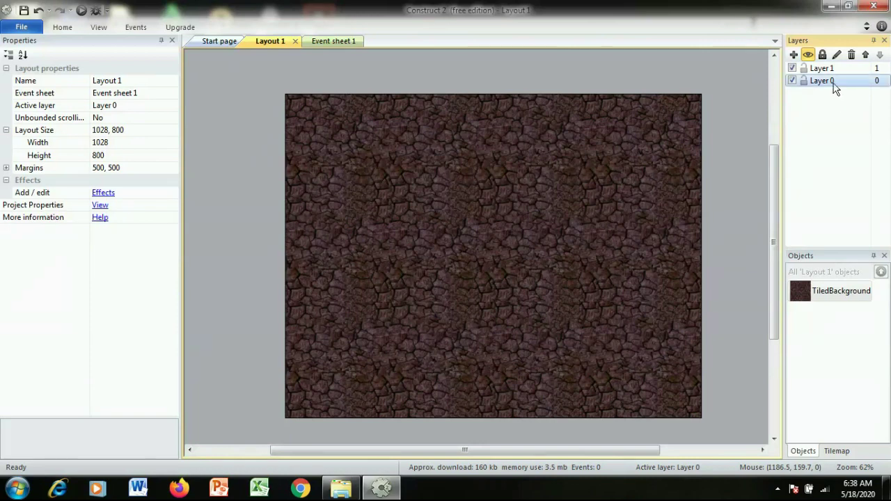
{"action": "left_click", "coordinate": [877, 80]}
{"action": "left_click", "coordinate": [855, 82]}
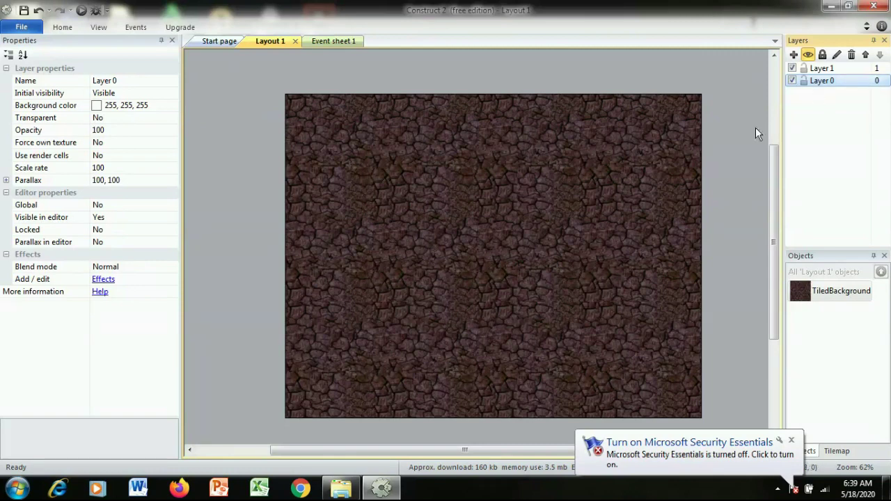
{"action": "left_click", "coordinate": [831, 81]}
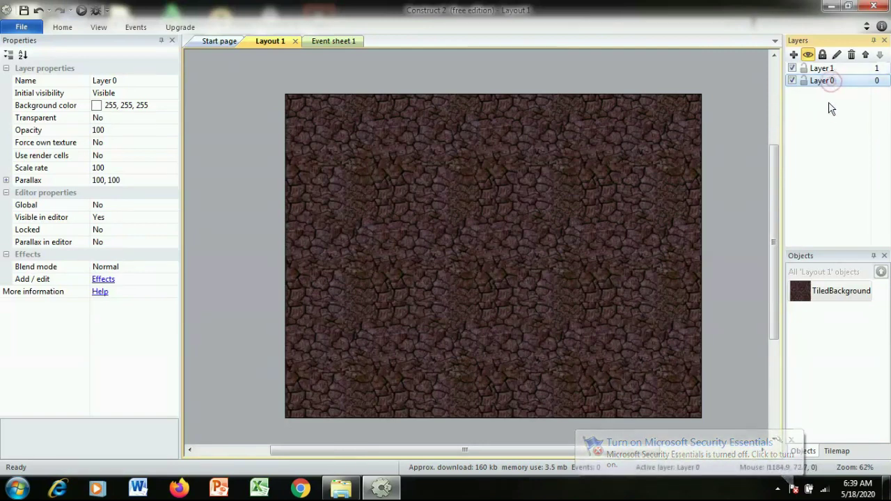
{"action": "left_click", "coordinate": [828, 107]}
{"action": "right_click", "coordinate": [819, 82]}
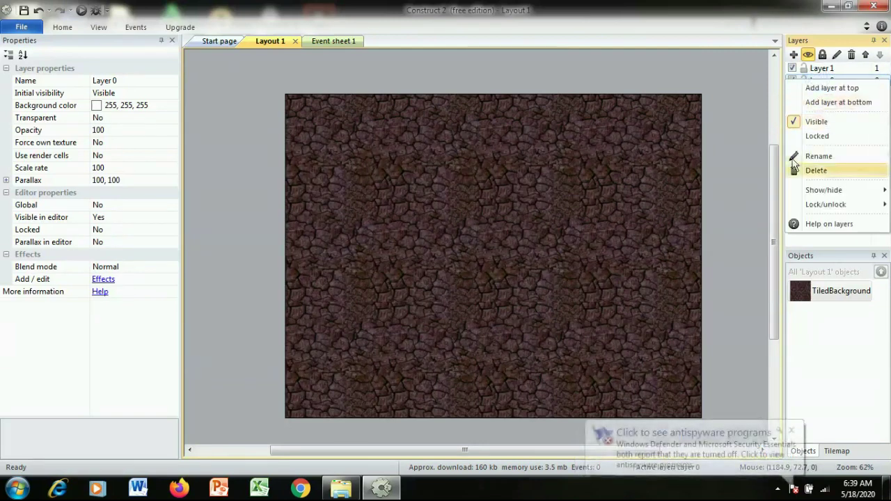
{"action": "left_click", "coordinate": [814, 157]}
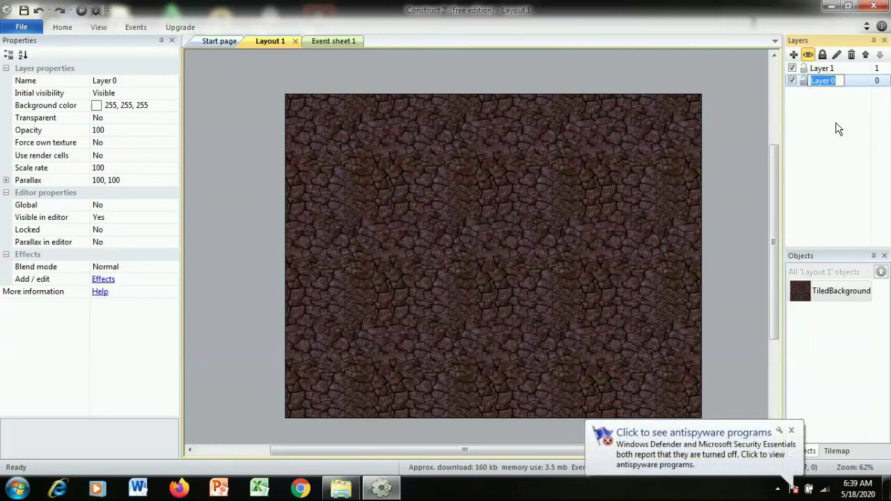
{"action": "type", "text": "bacground"}
{"action": "key", "text": "Return"}
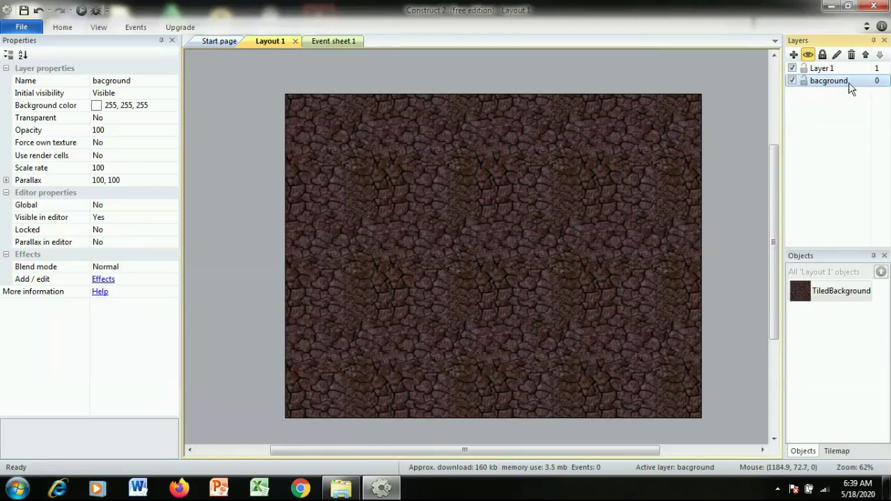
Make Layer 1 the active layer and hide the bacground layer in the editor.
{"action": "left_click", "coordinate": [827, 69]}
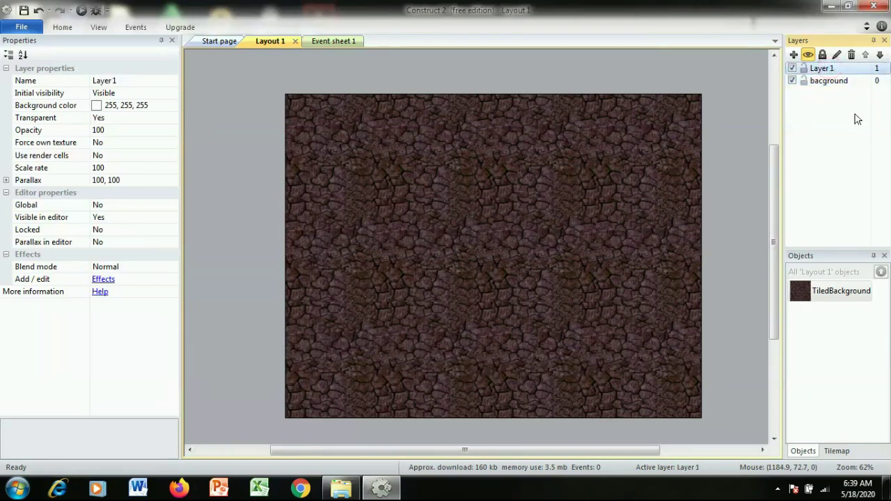
{"action": "mouse_move", "coordinate": [560, 144]}
{"action": "left_mouse_down"}
{"action": "mouse_move", "coordinate": [568, 160]}
{"action": "mouse_move", "coordinate": [557, 138]}
{"action": "left_mouse_up"}
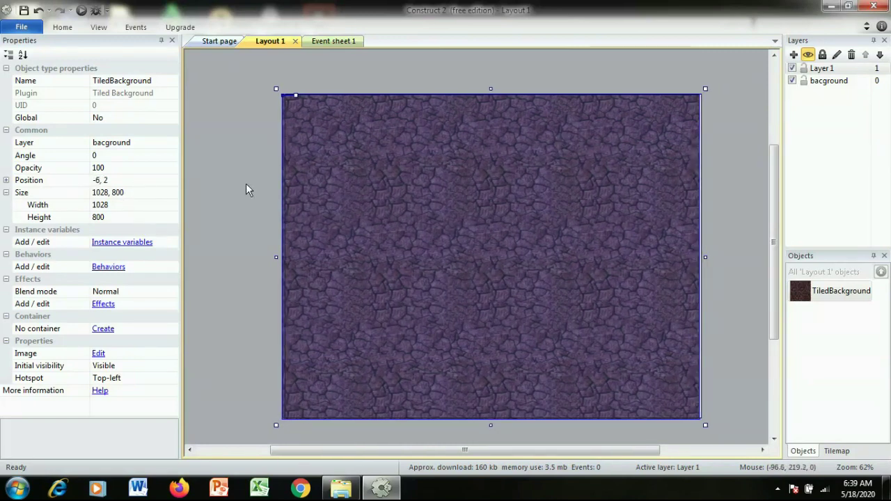
{"action": "key", "text": "ctrl+z"}
{"action": "left_click", "coordinate": [738, 129]}
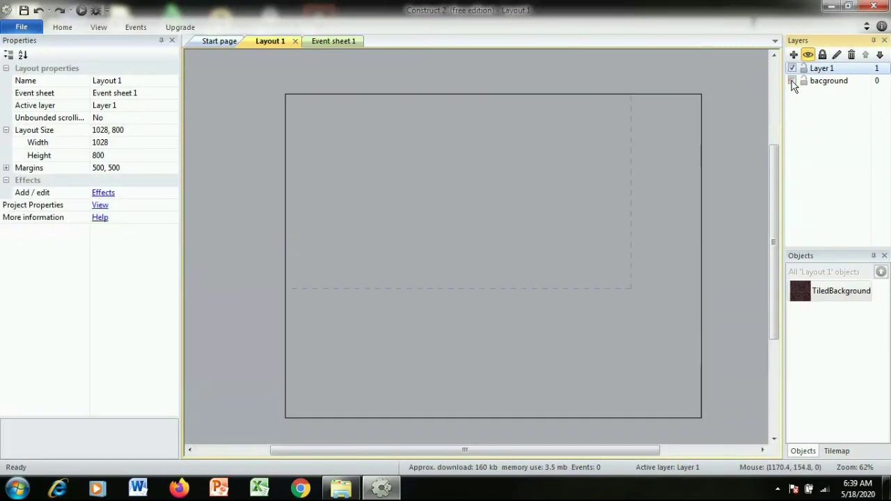
{"action": "left_click", "coordinate": [793, 81]}
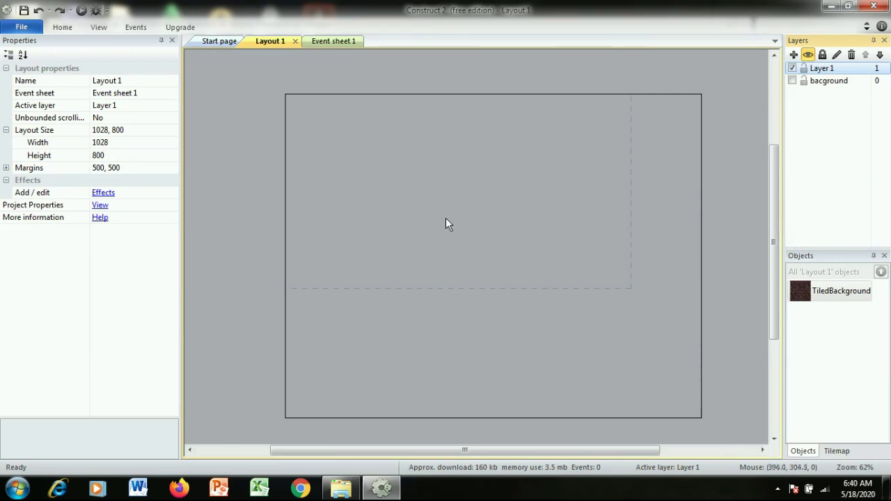
Insert a Keyboard input object into the project.
{"action": "right_click", "coordinate": [497, 144]}
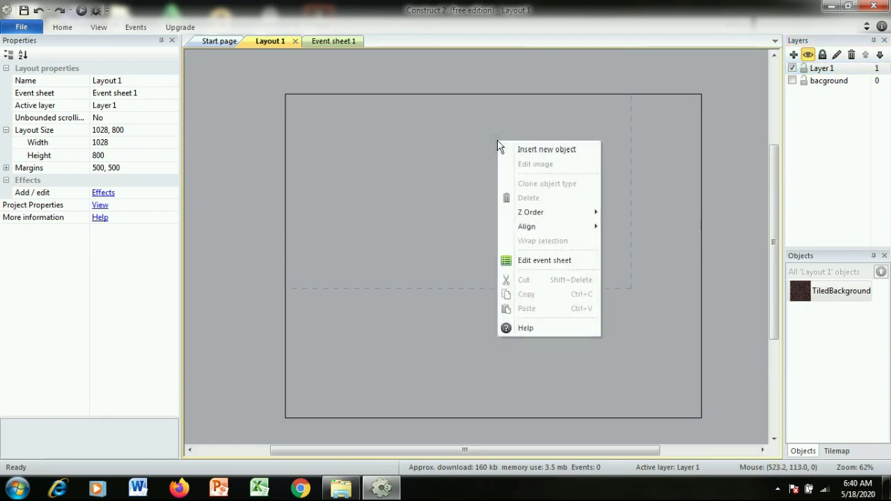
{"action": "left_click", "coordinate": [517, 146]}
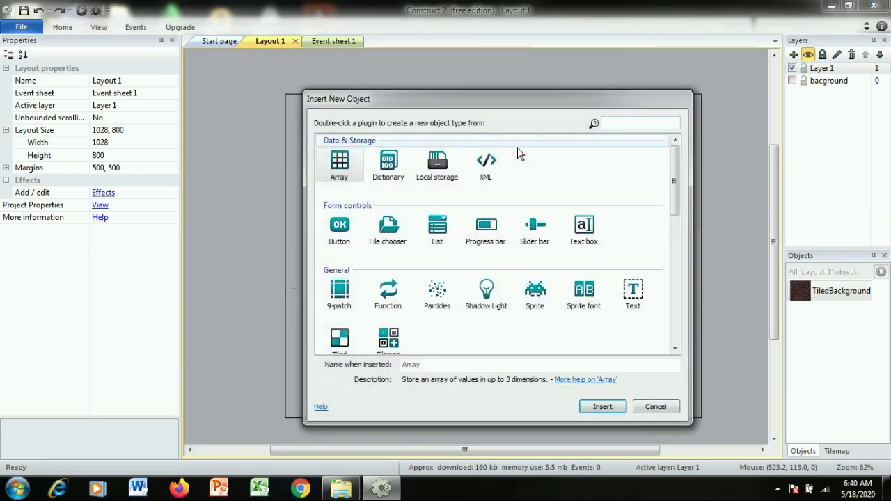
{"action": "scroll", "coordinate": [667, 243], "scroll_direction": "down", "scroll_amount": 5}
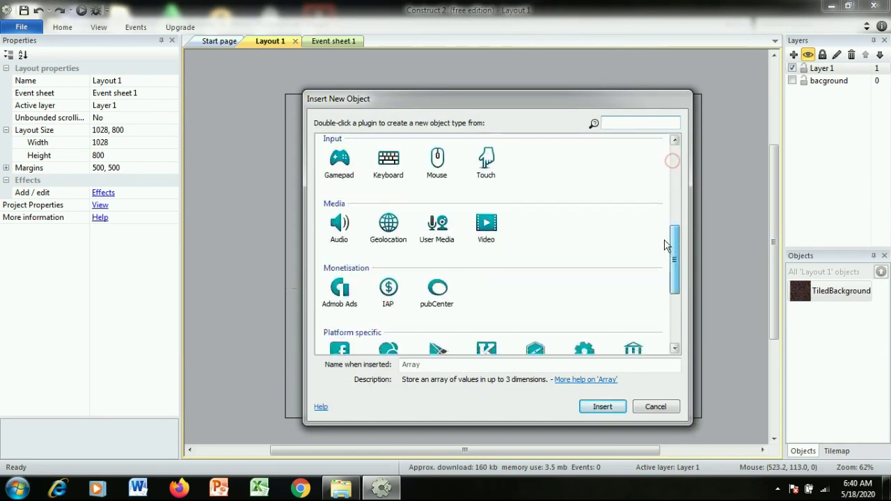
{"action": "left_click_drag", "start_coordinate": [665, 239], "coordinate": [667, 209]}
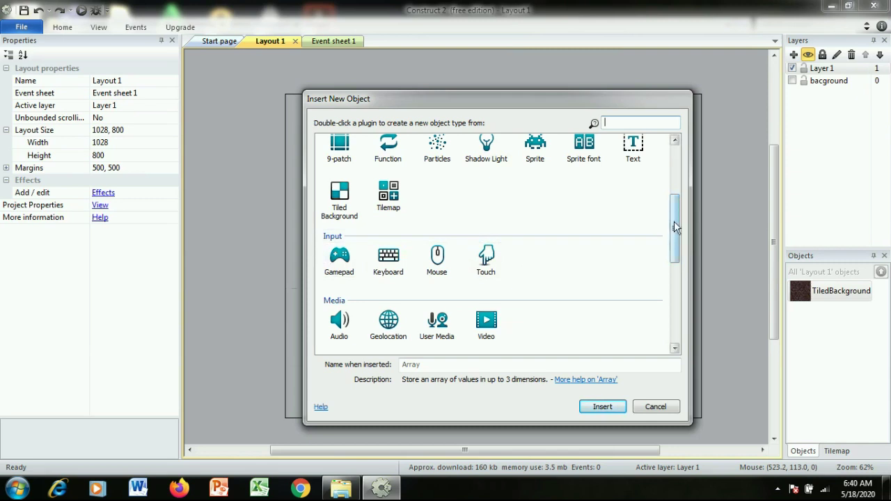
{"action": "mouse_move", "coordinate": [674, 221]}
{"action": "left_mouse_down"}
{"action": "mouse_move", "coordinate": [674, 240]}
{"action": "mouse_move", "coordinate": [667, 229]}
{"action": "left_mouse_up"}
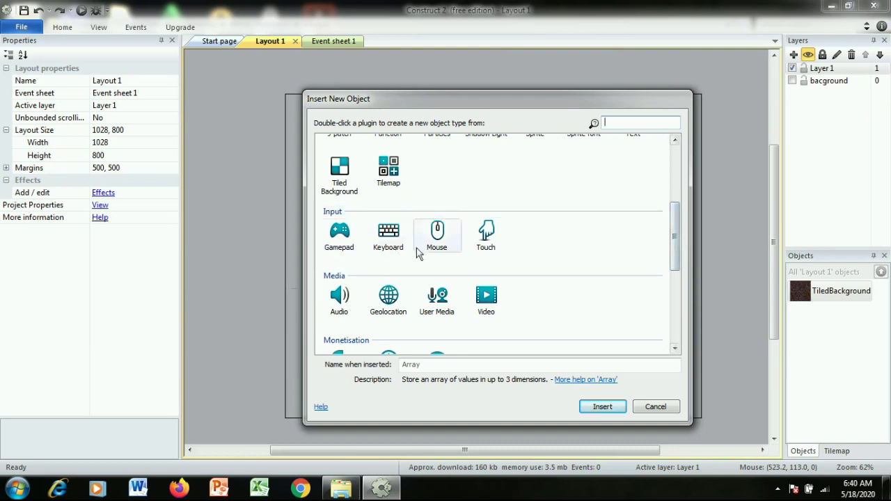
{"action": "left_click", "coordinate": [391, 240]}
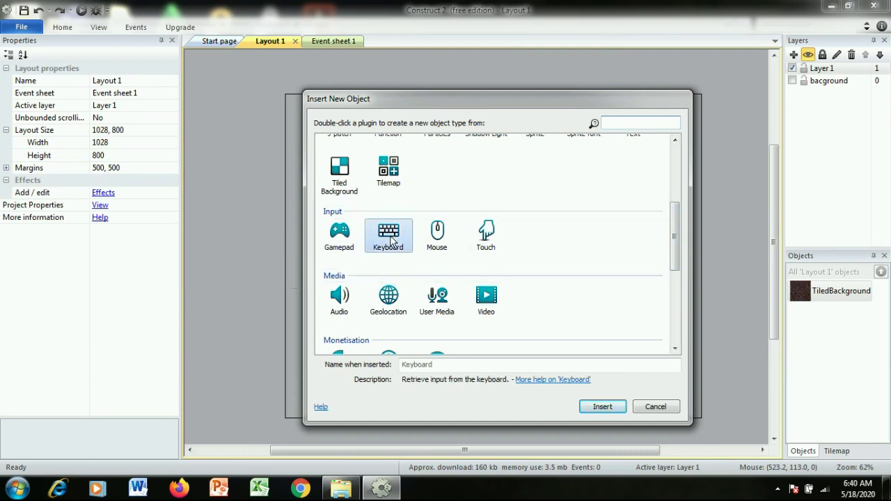
{"action": "left_click", "coordinate": [436, 234]}
{"action": "double_click", "coordinate": [390, 238]}
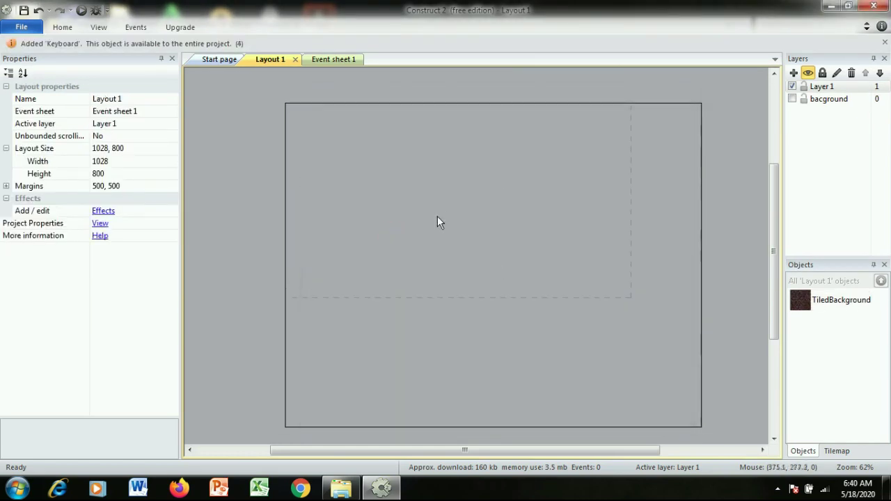
Insert a Mouse input object into the project and deselect it.
{"action": "double_click", "coordinate": [440, 213]}
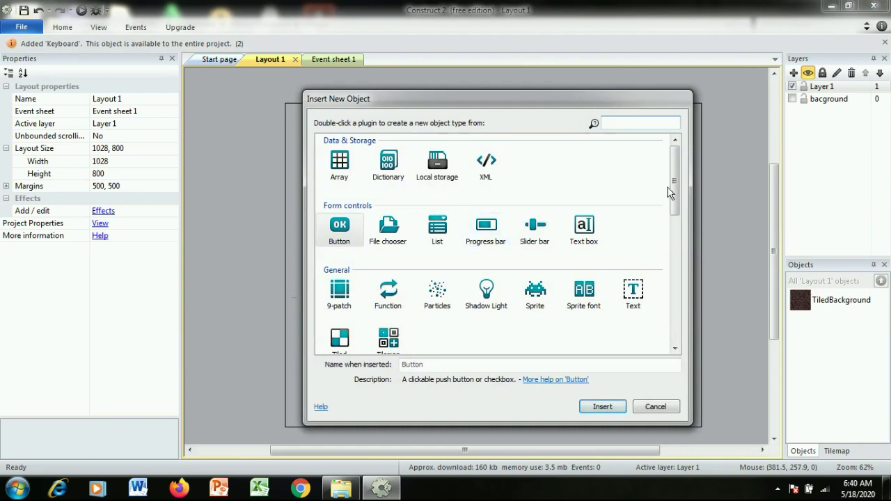
{"action": "left_click_drag", "start_coordinate": [674, 195], "coordinate": [680, 255]}
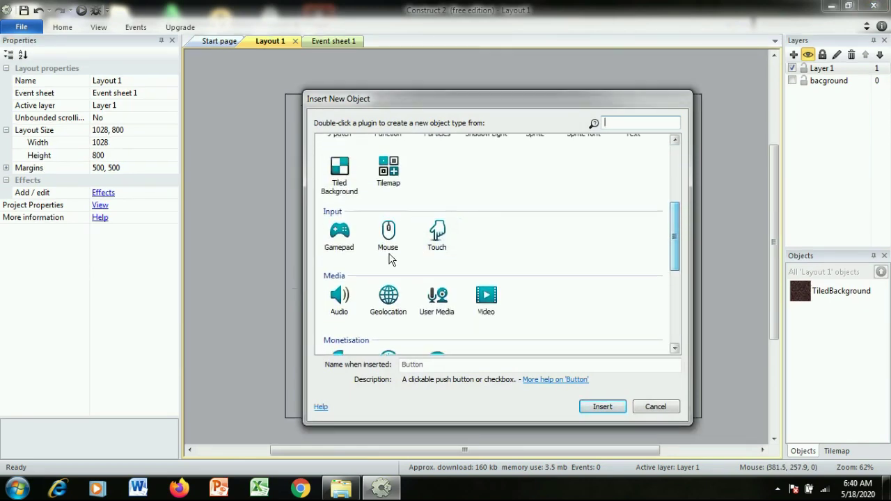
{"action": "double_click", "coordinate": [388, 239]}
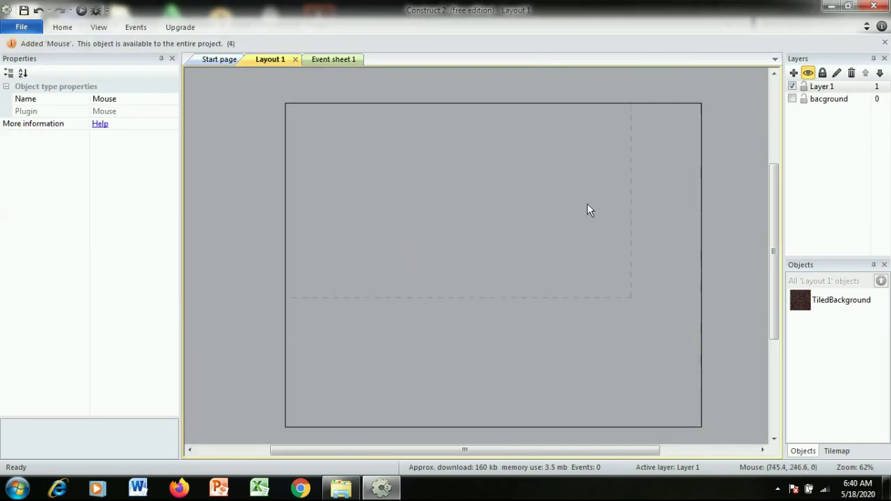
{"action": "left_click", "coordinate": [679, 243]}
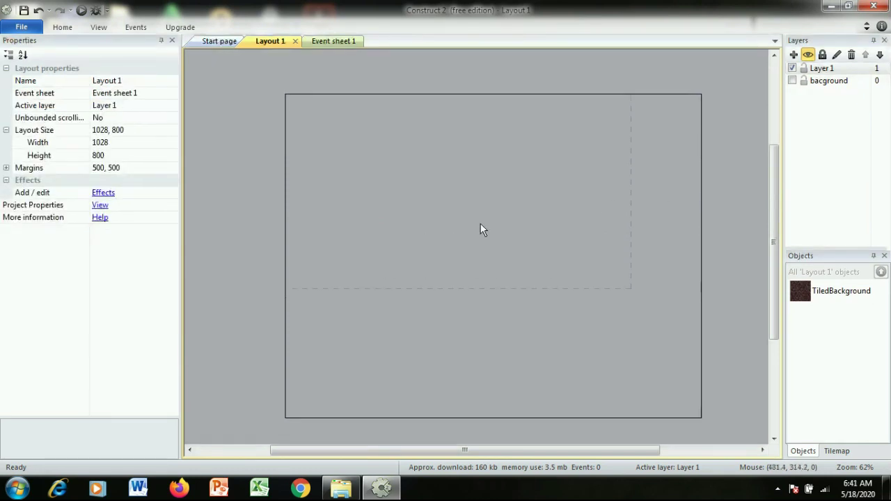
{"action": "double_click", "coordinate": [485, 301]}
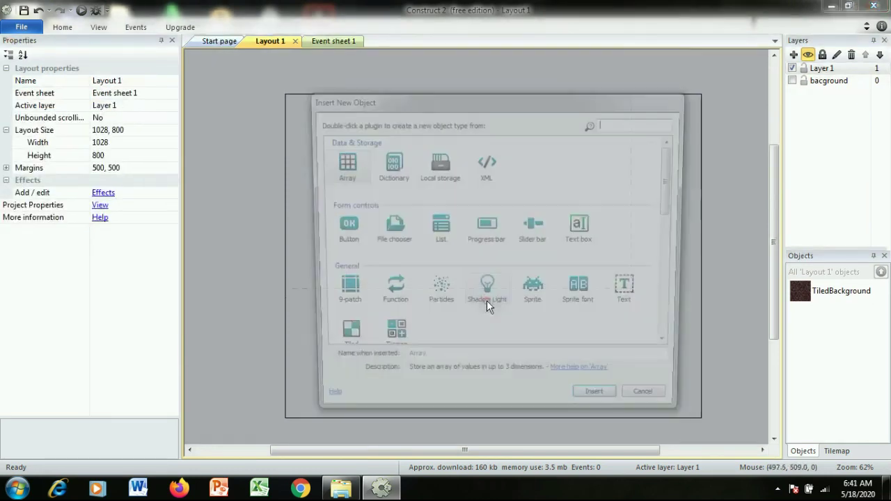
{"action": "left_click_drag", "start_coordinate": [675, 167], "coordinate": [676, 233]}
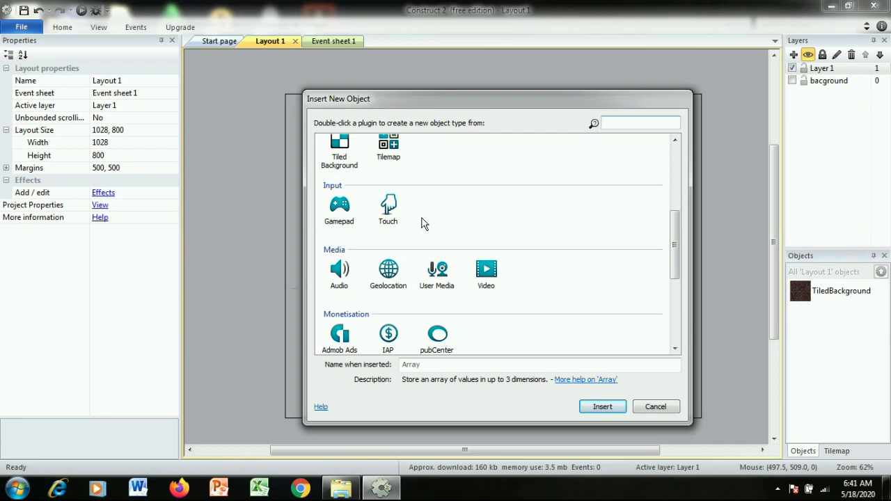
{"action": "left_click", "coordinate": [660, 407]}
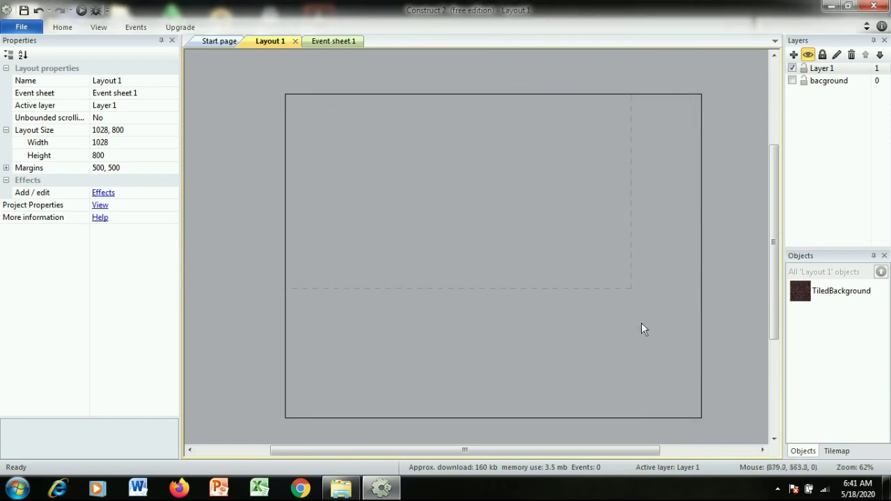
{"action": "scroll", "coordinate": [678, 275], "scroll_direction": "down", "scroll_amount": 2}
{"action": "scroll", "coordinate": [678, 275], "scroll_direction": "up", "scroll_amount": 3}
{"action": "scroll", "coordinate": [677, 275], "scroll_direction": "down", "scroll_amount": 1}
{"action": "left_click", "coordinate": [881, 271]}
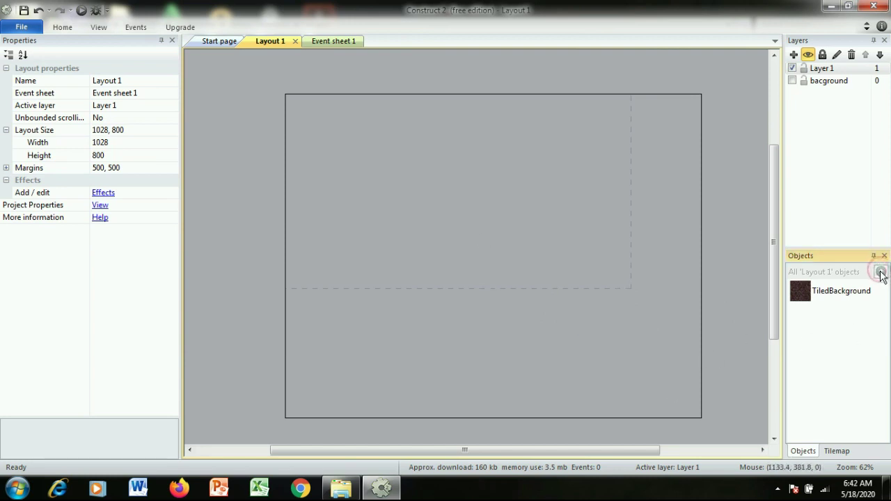
{"action": "left_click", "coordinate": [879, 272]}
{"action": "left_click", "coordinate": [856, 333]}
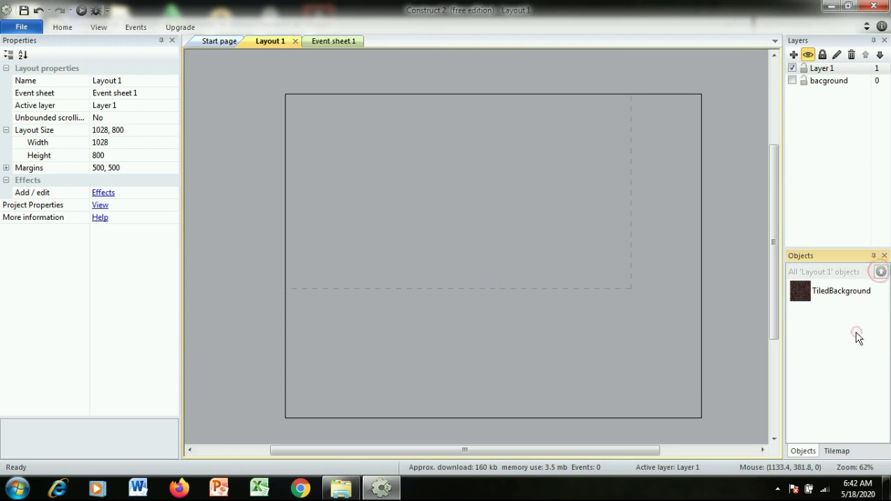
Insert a Sprite object and place it on Layer 1 at about 449, 269 in the layout.
{"action": "right_click", "coordinate": [820, 364]}
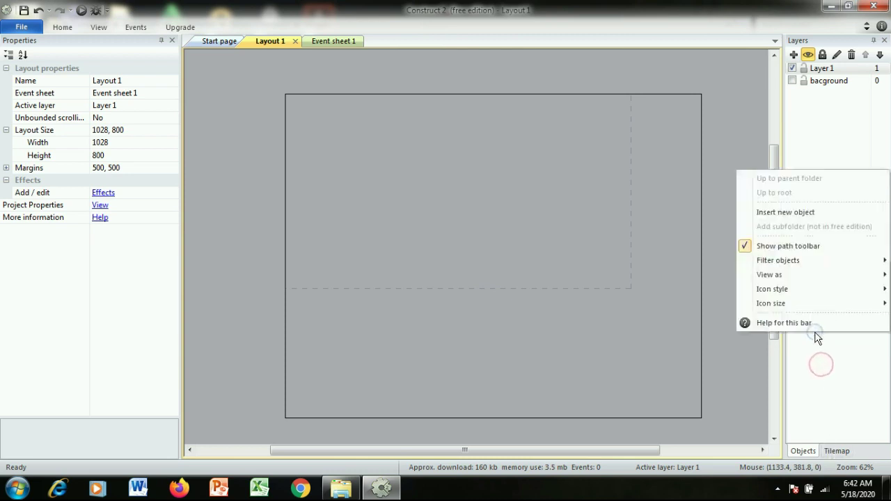
{"action": "left_click", "coordinate": [773, 219]}
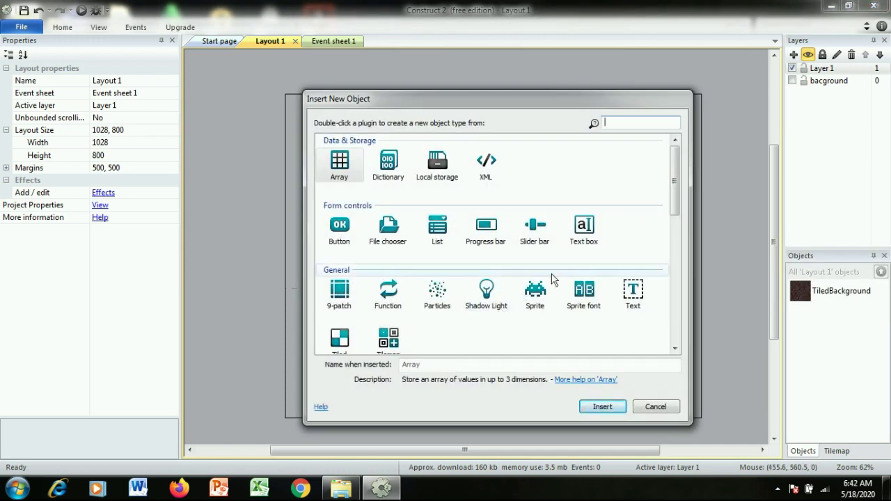
{"action": "left_click_drag", "start_coordinate": [672, 186], "coordinate": [674, 221]}
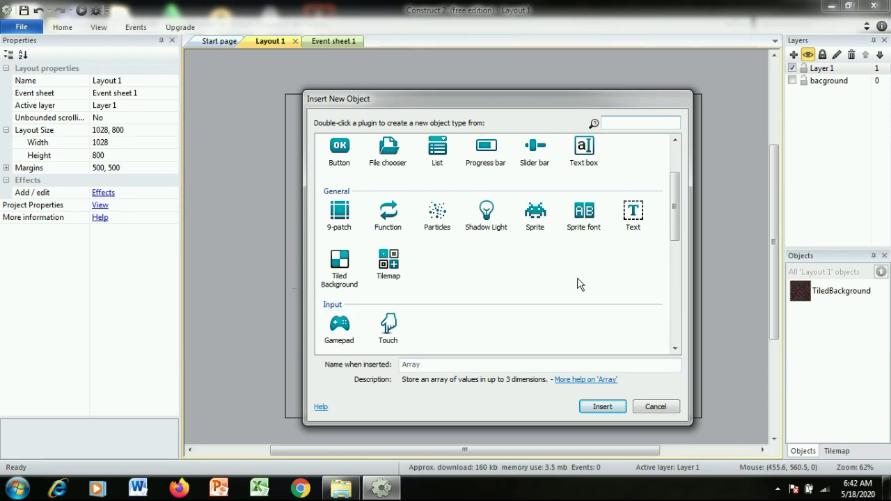
{"action": "left_click", "coordinate": [535, 217]}
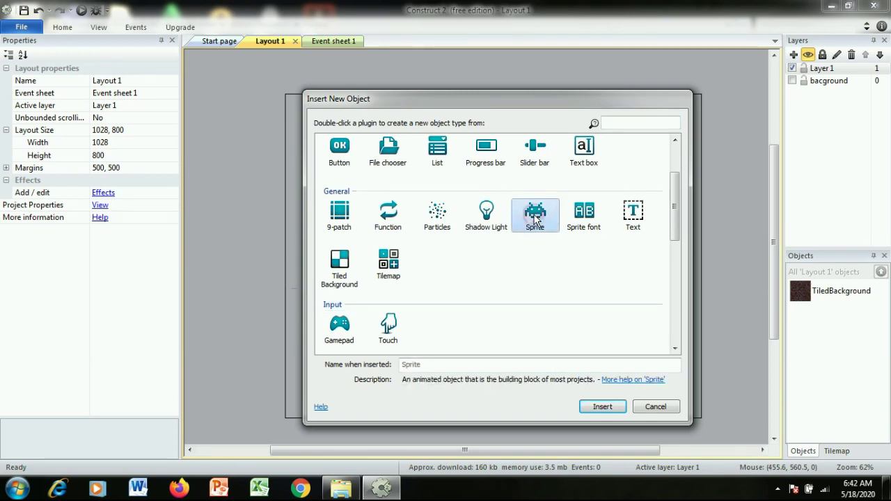
{"action": "left_click", "coordinate": [596, 405]}
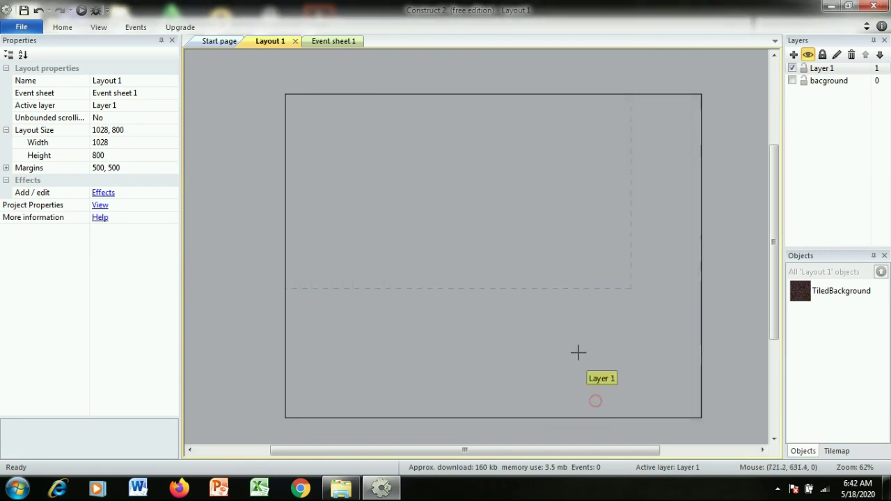
{"action": "left_click", "coordinate": [467, 203]}
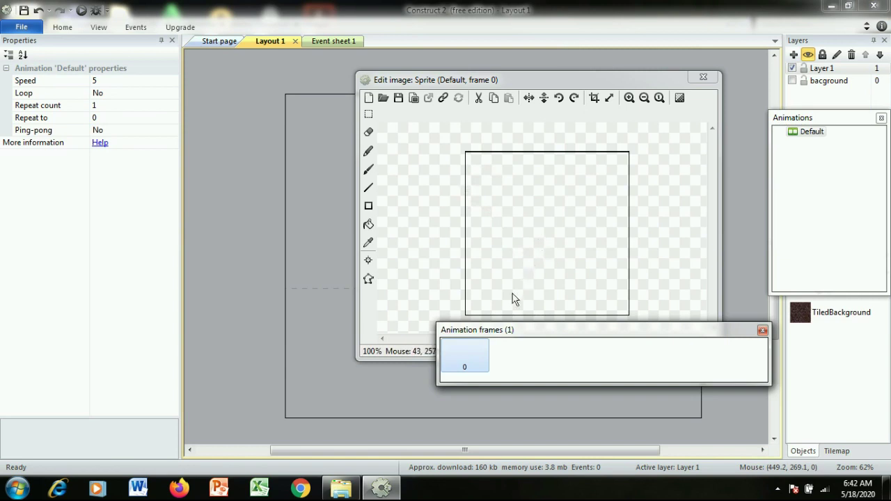
Load player.png from the Bahan_Construct folder as the sprite's frame 0 image, and move the sprite to about 327, 190.
{"action": "left_click", "coordinate": [465, 363]}
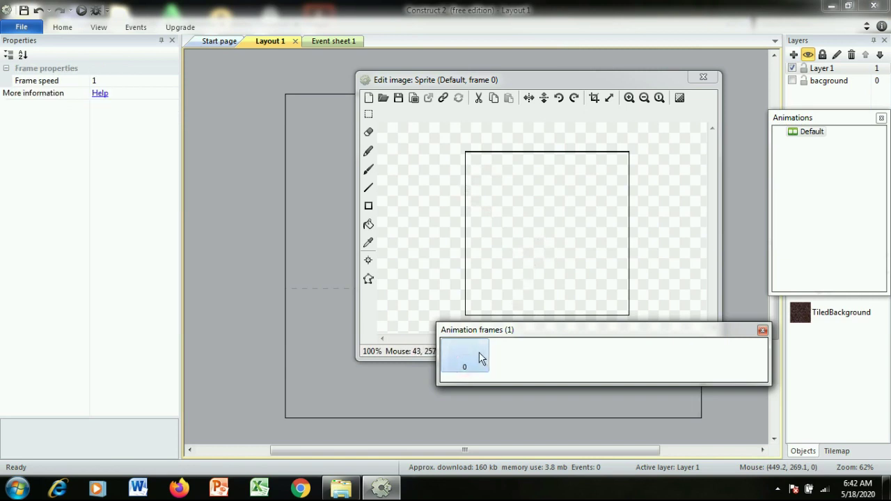
{"action": "left_click", "coordinate": [530, 222]}
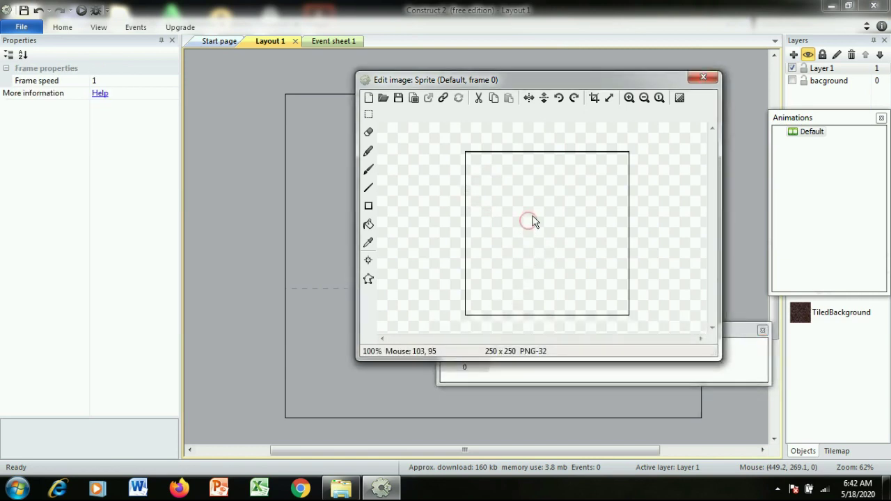
{"action": "left_click", "coordinate": [384, 97]}
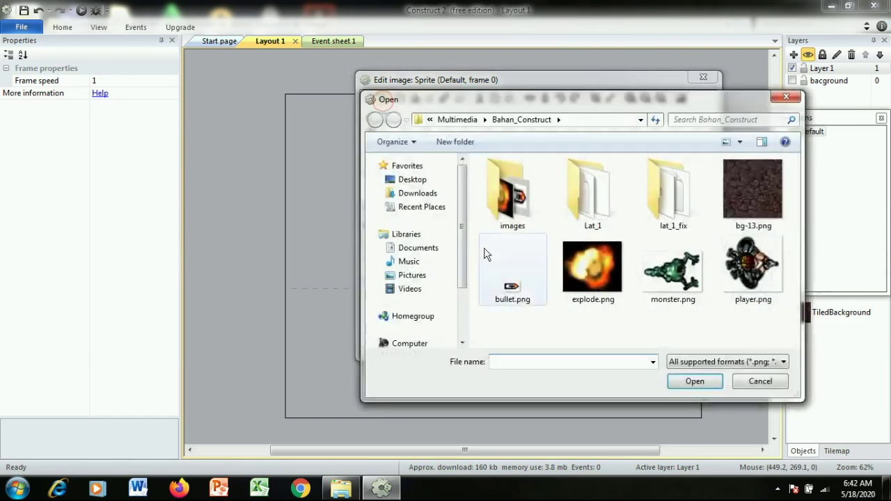
{"action": "left_click", "coordinate": [744, 284]}
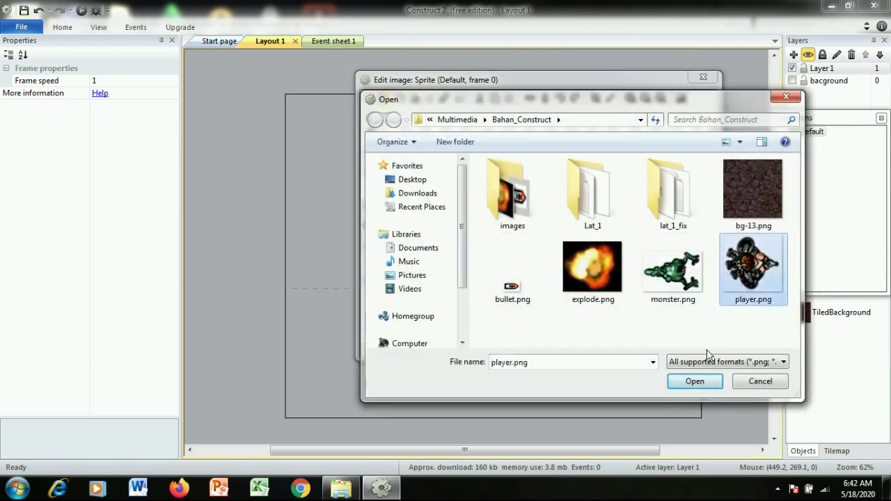
{"action": "left_click", "coordinate": [695, 382]}
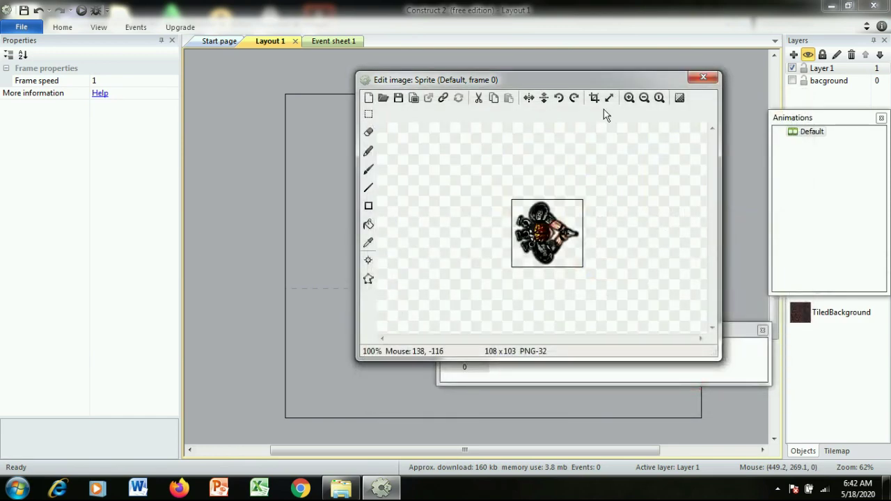
{"action": "left_click", "coordinate": [706, 79]}
{"action": "left_click", "coordinate": [580, 321]}
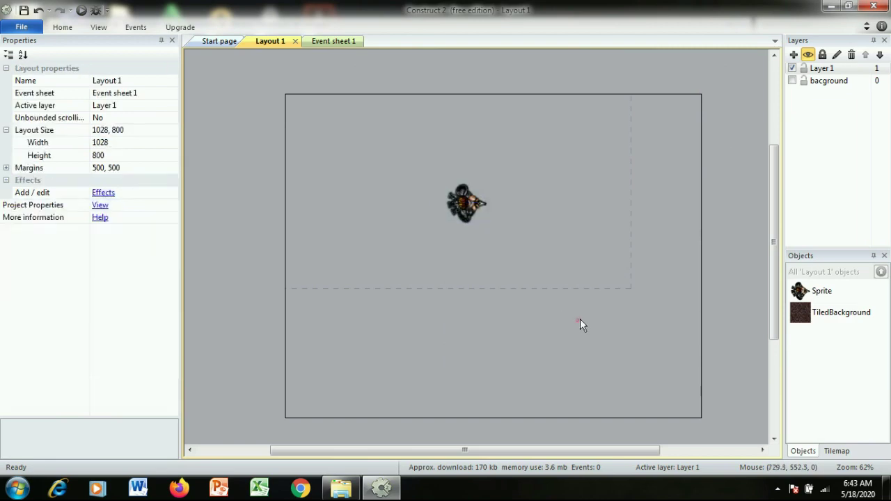
{"action": "left_click_drag", "start_coordinate": [470, 204], "coordinate": [426, 180]}
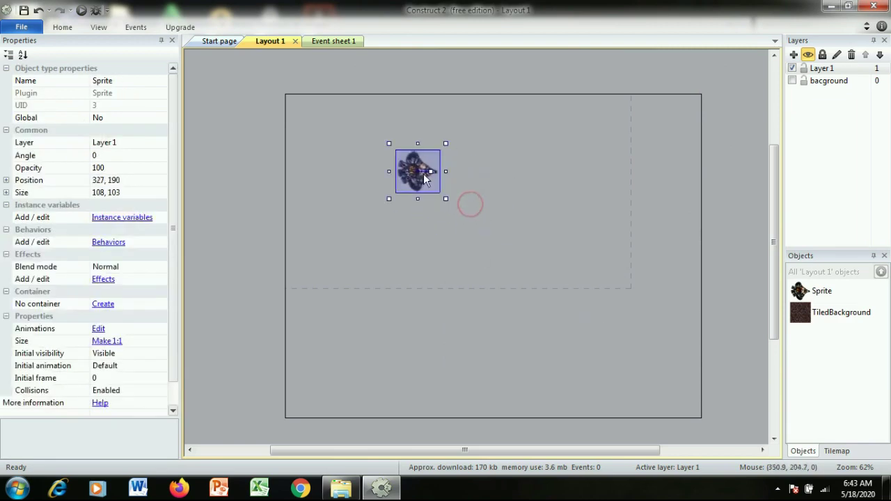
{"action": "left_click", "coordinate": [554, 256]}
Insert a second Sprite object on Layer 1 at about 629, 393 in the layout.
{"action": "double_click", "coordinate": [537, 257]}
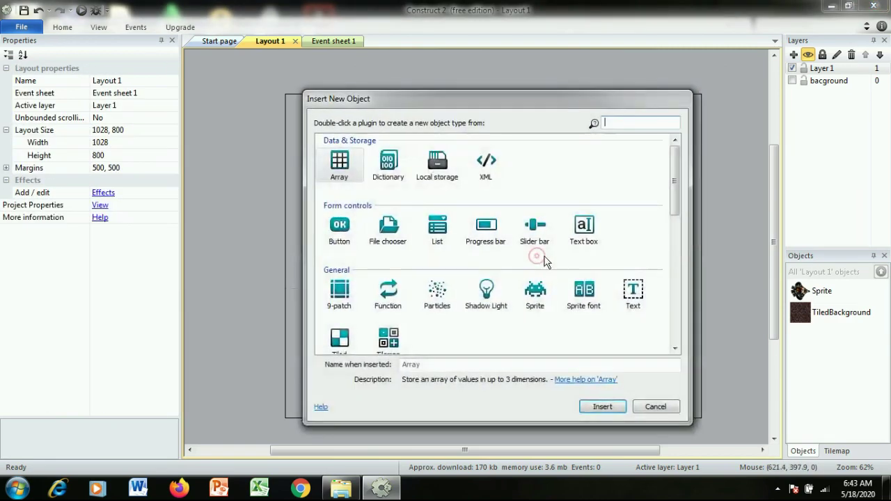
{"action": "left_click", "coordinate": [535, 292]}
{"action": "left_click", "coordinate": [593, 405]}
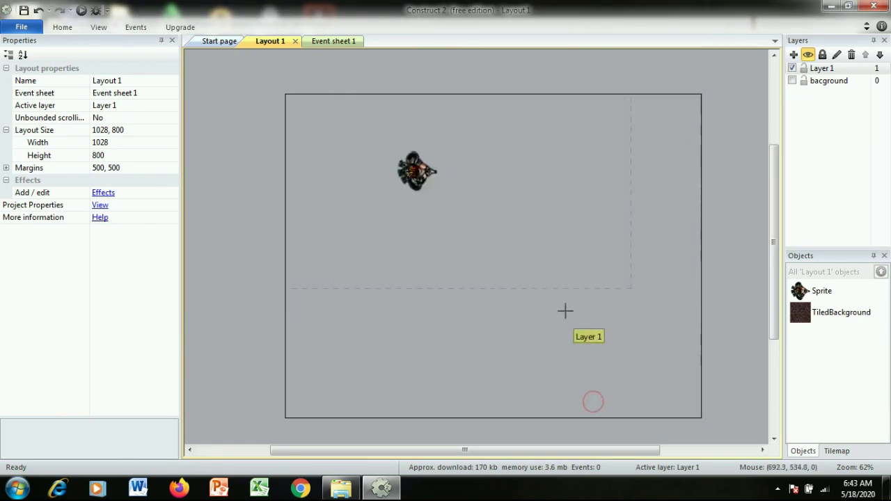
{"action": "left_click", "coordinate": [547, 262]}
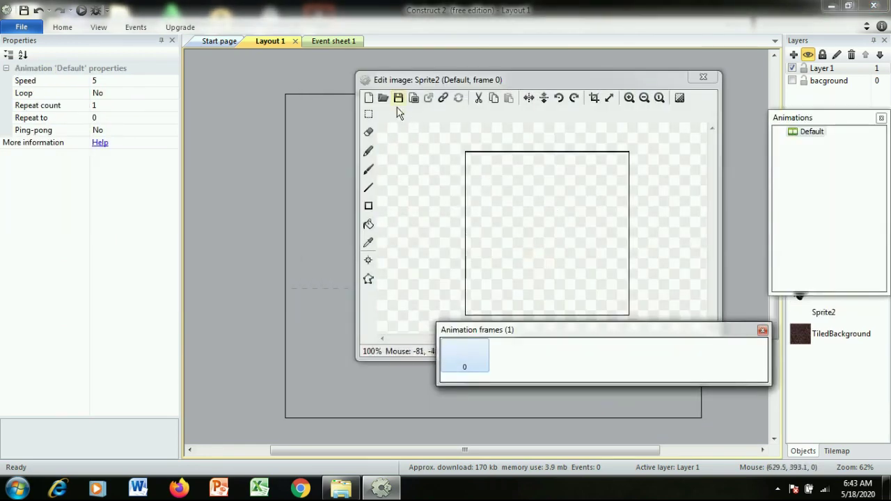
Load monster.png as the second sprite's image, move the monster down and to the left, below the player, and deselect it.
{"action": "left_click", "coordinate": [383, 98]}
{"action": "left_click", "coordinate": [673, 268]}
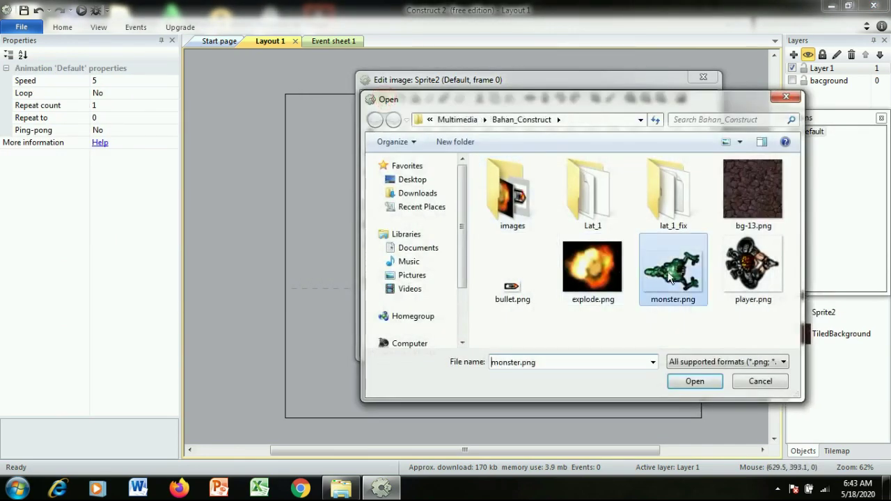
{"action": "left_click", "coordinate": [684, 382]}
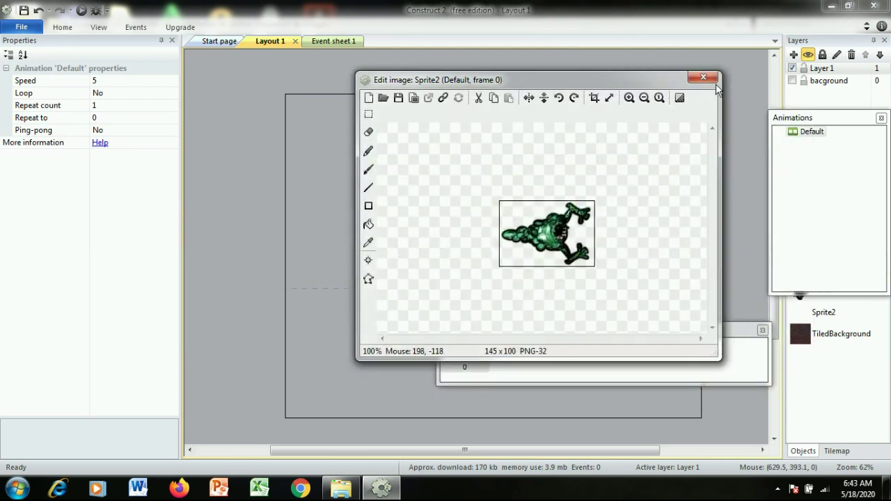
{"action": "left_click", "coordinate": [704, 76]}
{"action": "left_click_drag", "start_coordinate": [545, 252], "coordinate": [515, 292]}
{"action": "left_click", "coordinate": [623, 207]}
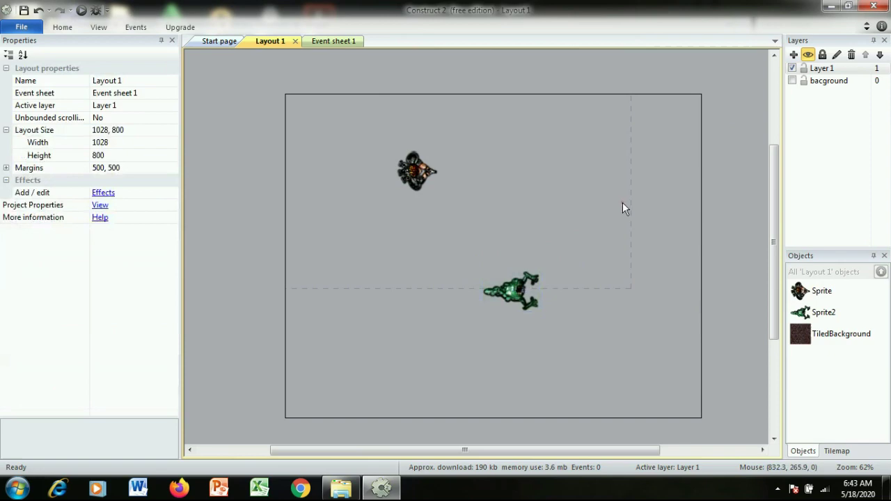
Insert a third Sprite object on Layer 1 at about 712, 227 in the layout.
{"action": "double_click", "coordinate": [563, 191]}
{"action": "left_click", "coordinate": [538, 301]}
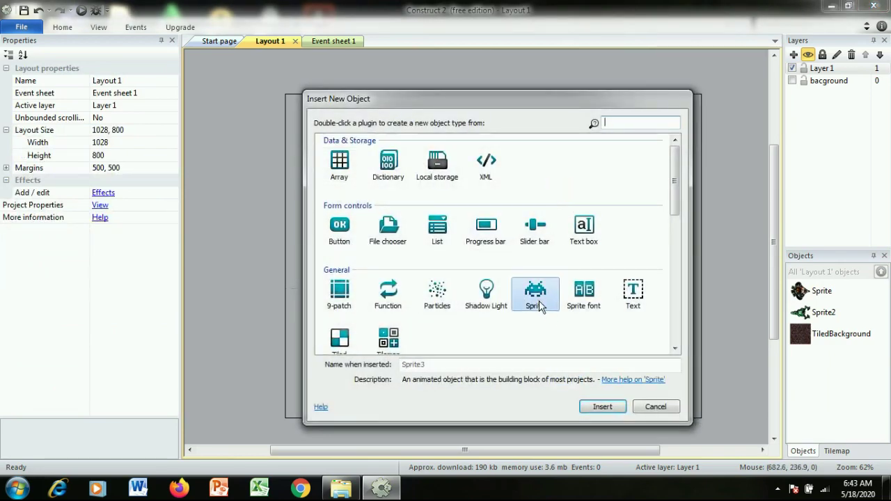
{"action": "left_click", "coordinate": [603, 407]}
{"action": "left_click", "coordinate": [575, 192]}
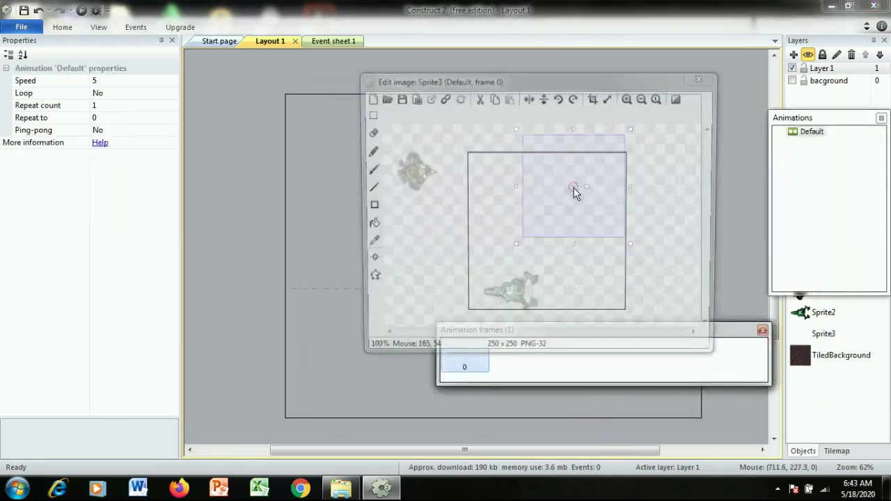
Load bullet.png from the Bahan_Construct folder as the third sprite's frame 0 image and close the image editor.
{"action": "left_click", "coordinate": [387, 99]}
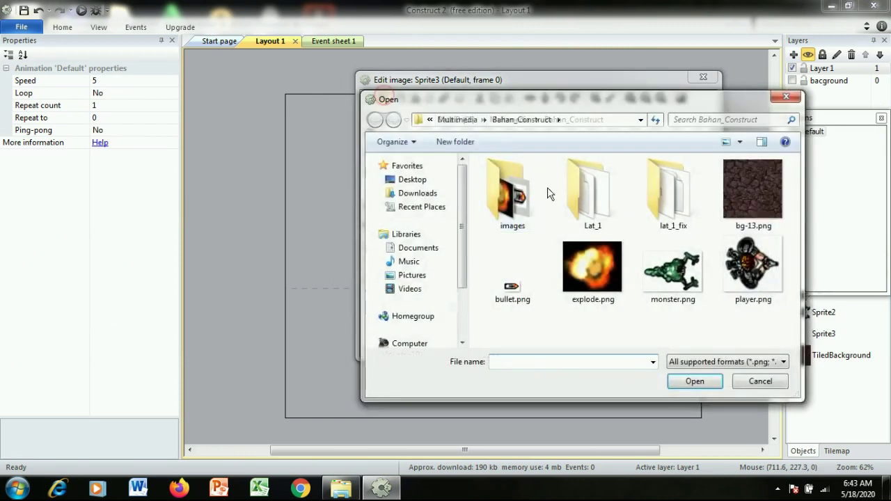
{"action": "left_click", "coordinate": [510, 277]}
{"action": "left_click", "coordinate": [694, 381]}
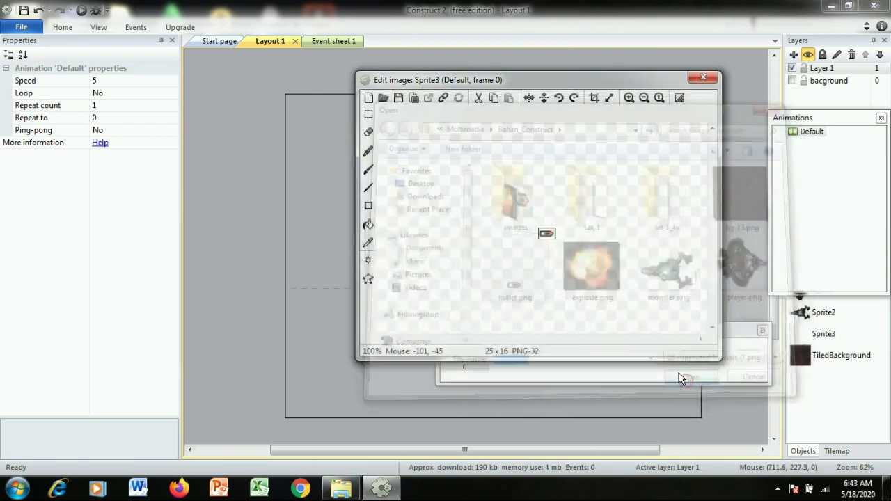
{"action": "left_click", "coordinate": [705, 76]}
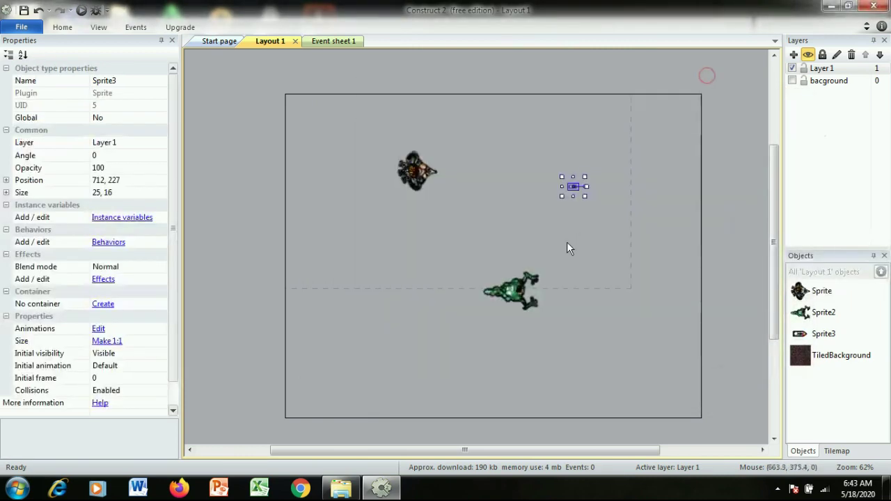
{"action": "key", "text": "Delete"}
{"action": "key", "text": "ctrl+z"}
{"action": "double_click", "coordinate": [571, 186]}
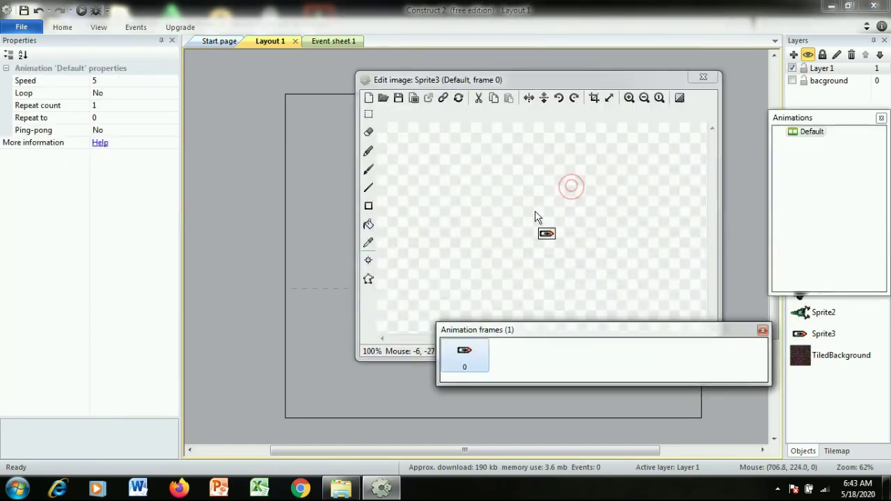
{"action": "left_click", "coordinate": [702, 77]}
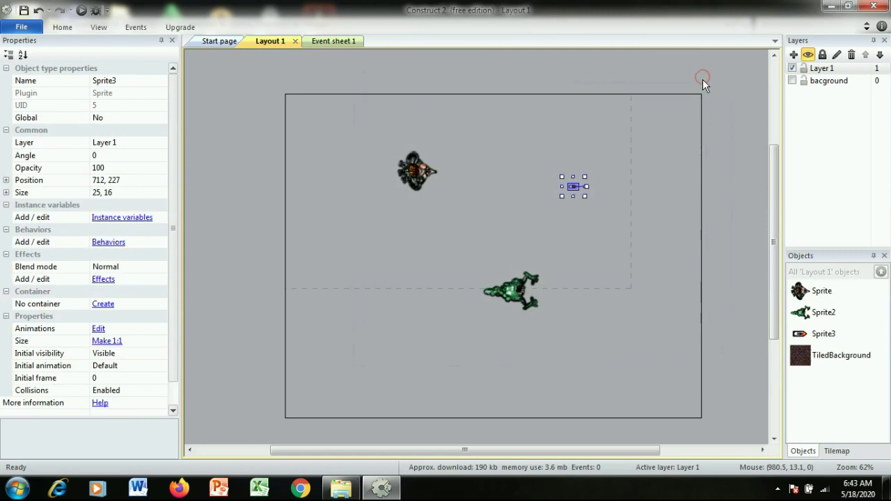
Move the bullet sprite outside the layout's left edge to about -112, 436, and deselect it.
{"action": "left_click", "coordinate": [576, 197]}
{"action": "left_click", "coordinate": [576, 183]}
{"action": "left_click_drag", "start_coordinate": [547, 161], "coordinate": [585, 226]}
{"action": "left_click_drag", "start_coordinate": [577, 189], "coordinate": [242, 274]}
{"action": "left_click", "coordinate": [245, 311]}
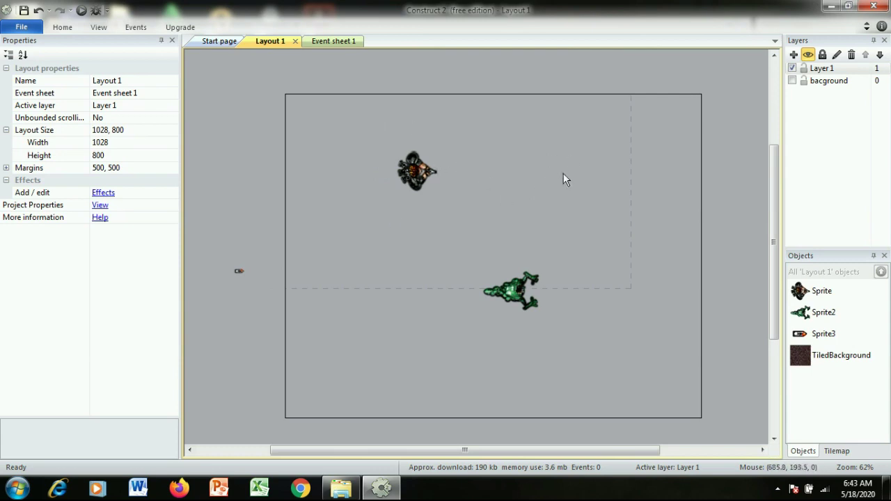
Insert a fourth Sprite object on Layer 1 at about 745, 295 in the layout.
{"action": "double_click", "coordinate": [513, 196]}
{"action": "left_click", "coordinate": [549, 295]}
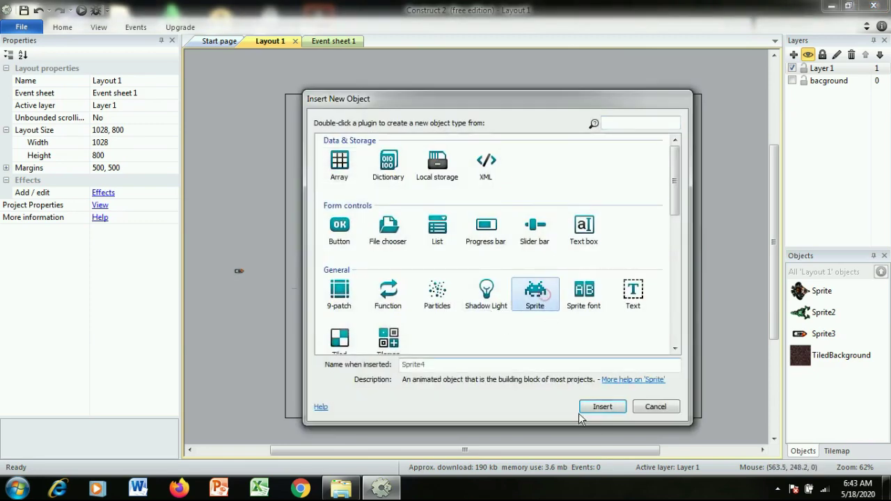
{"action": "left_click", "coordinate": [590, 408]}
{"action": "left_click", "coordinate": [587, 215]}
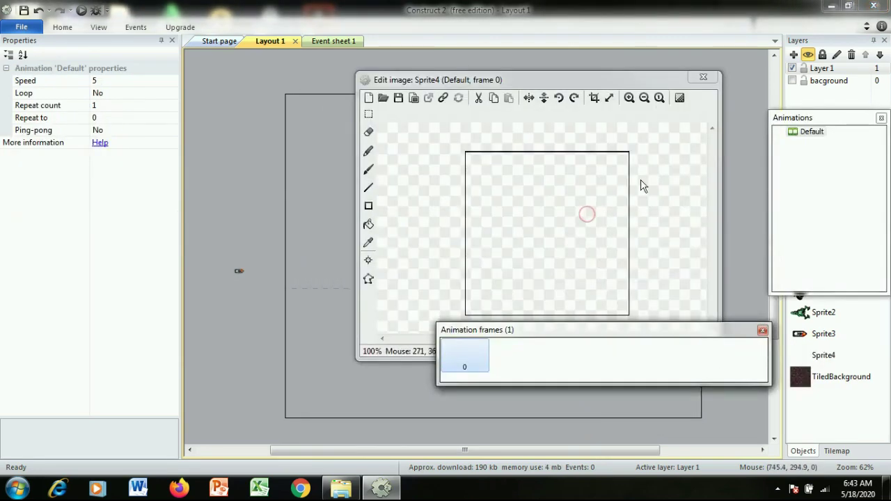
Load explode.png as the fourth sprite's image, and move the explosion outside the layout below the bullet, to about -108, 554.
{"action": "left_click", "coordinate": [383, 97]}
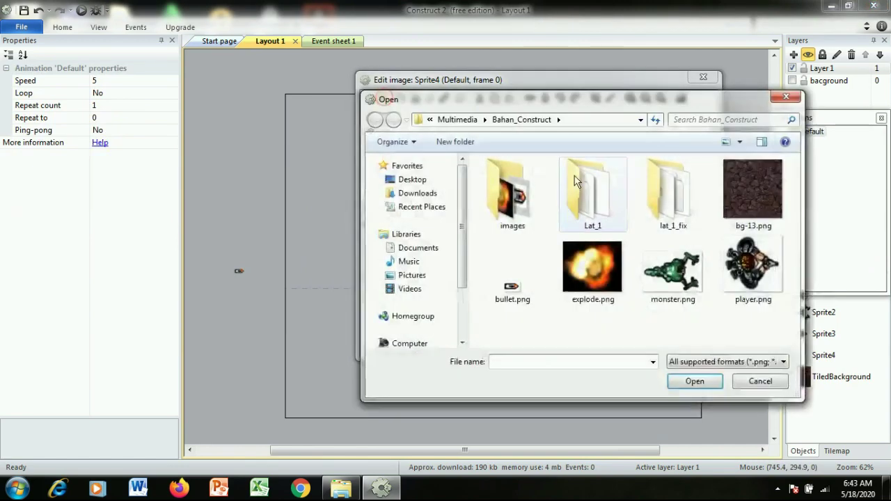
{"action": "left_click", "coordinate": [592, 268]}
{"action": "left_click", "coordinate": [694, 382]}
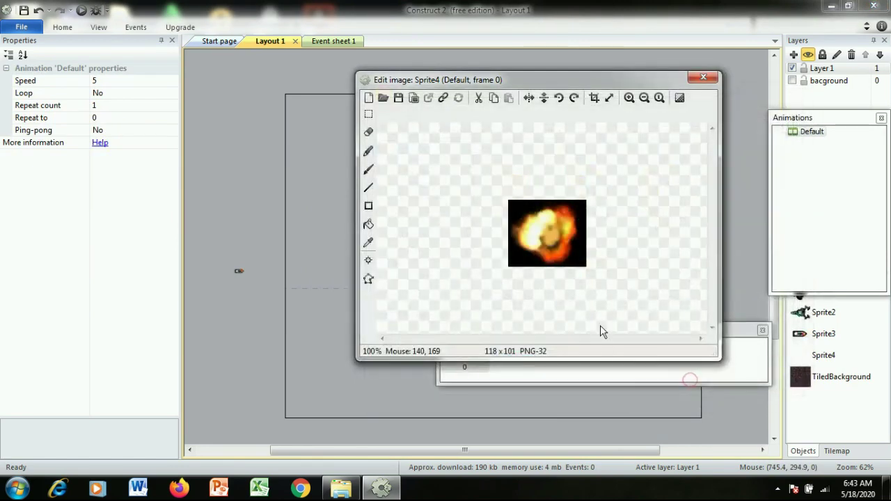
{"action": "left_click", "coordinate": [705, 79]}
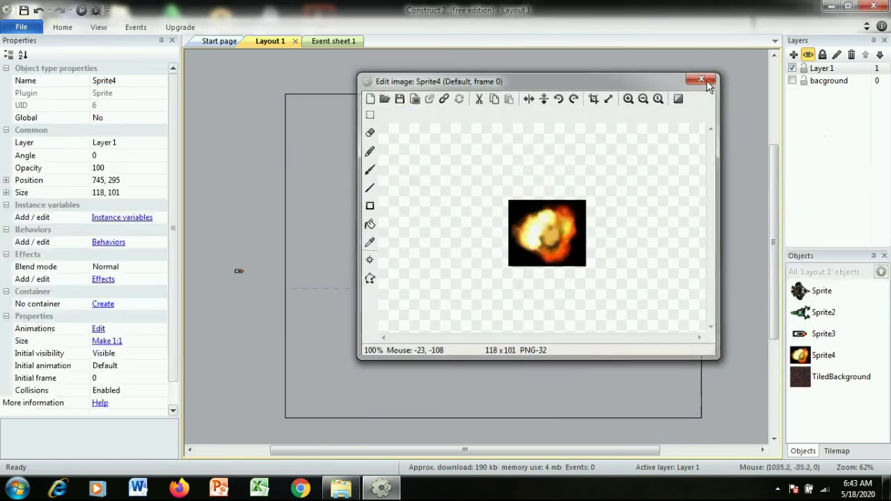
{"action": "left_click_drag", "start_coordinate": [577, 211], "coordinate": [272, 315]}
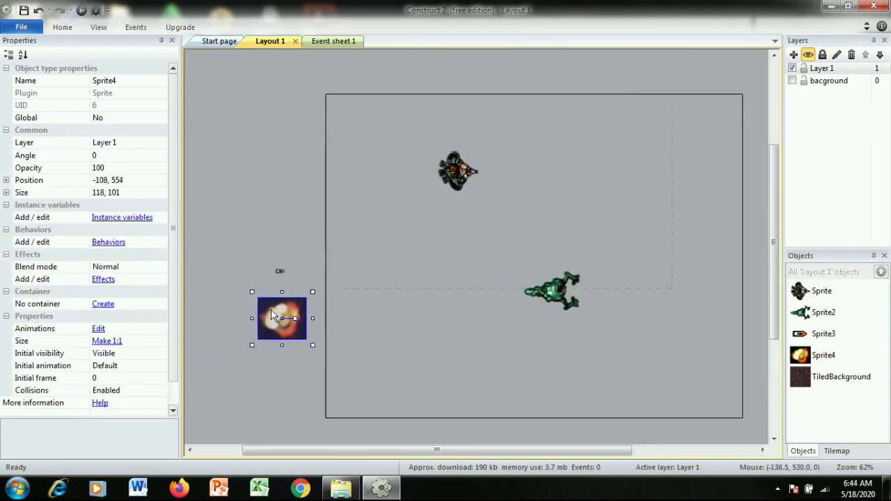
{"action": "left_click", "coordinate": [295, 196]}
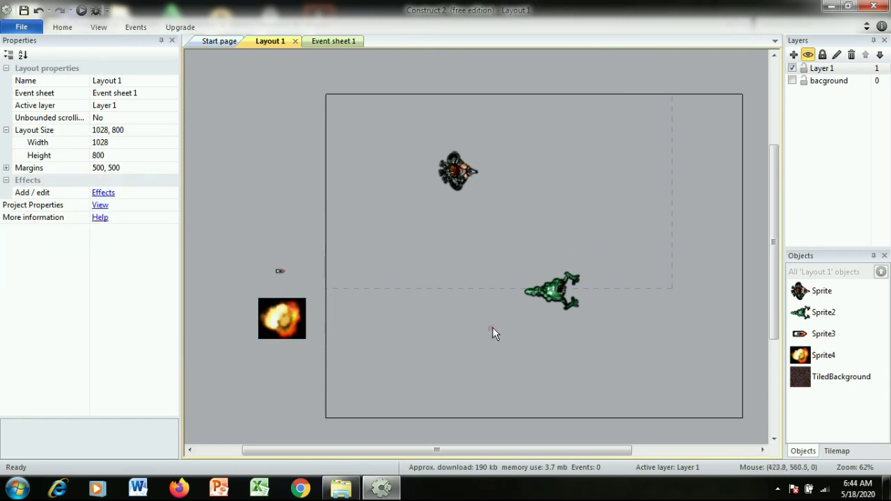
Select the player, monster, bullet and explosion sprites in turn to review each object's properties.
{"action": "left_click", "coordinate": [565, 289]}
{"action": "left_click", "coordinate": [459, 165]}
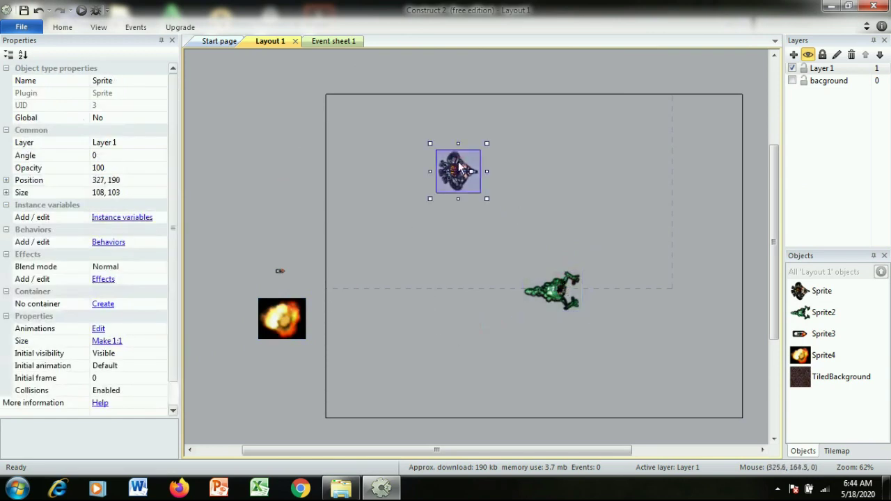
{"action": "left_click", "coordinate": [559, 292]}
{"action": "left_click", "coordinate": [474, 171]}
{"action": "left_click", "coordinate": [563, 295]}
{"action": "left_click", "coordinate": [470, 164]}
{"action": "left_click", "coordinate": [556, 294]}
{"action": "left_click", "coordinate": [280, 271]}
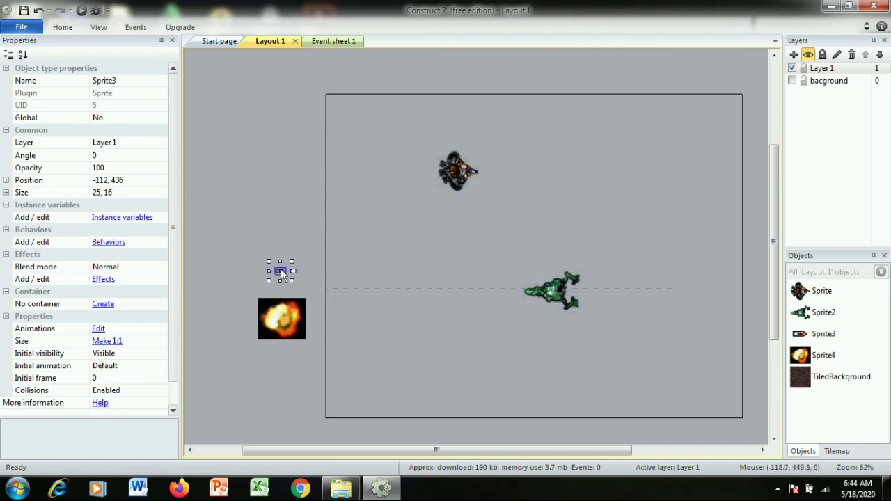
{"action": "left_click", "coordinate": [267, 331]}
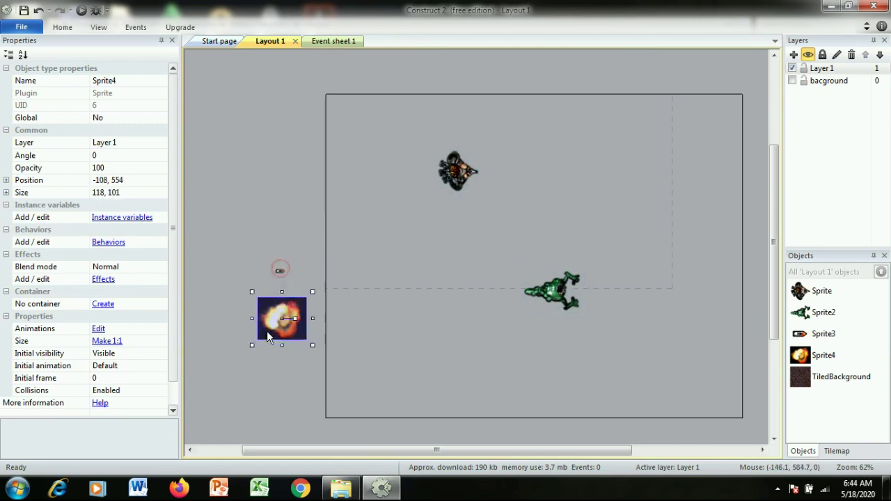
{"action": "left_click", "coordinate": [279, 271]}
{"action": "left_click", "coordinate": [459, 172]}
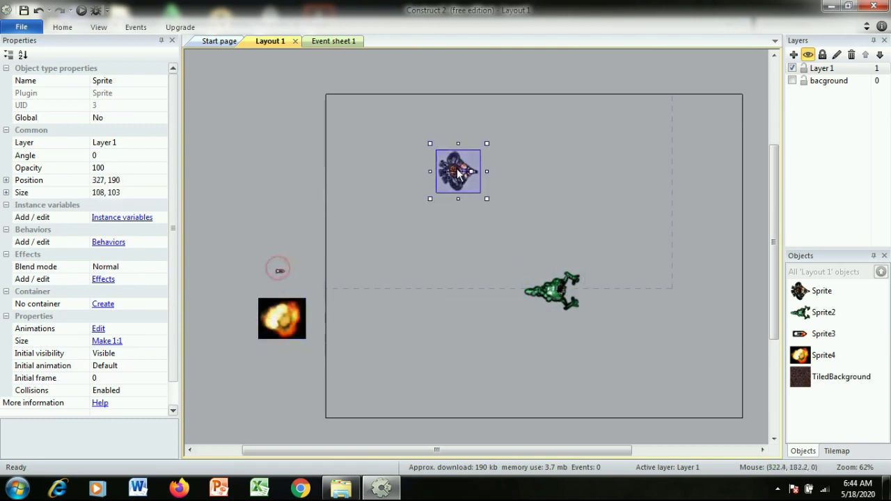
{"action": "left_click", "coordinate": [544, 288]}
{"action": "left_click", "coordinate": [284, 270]}
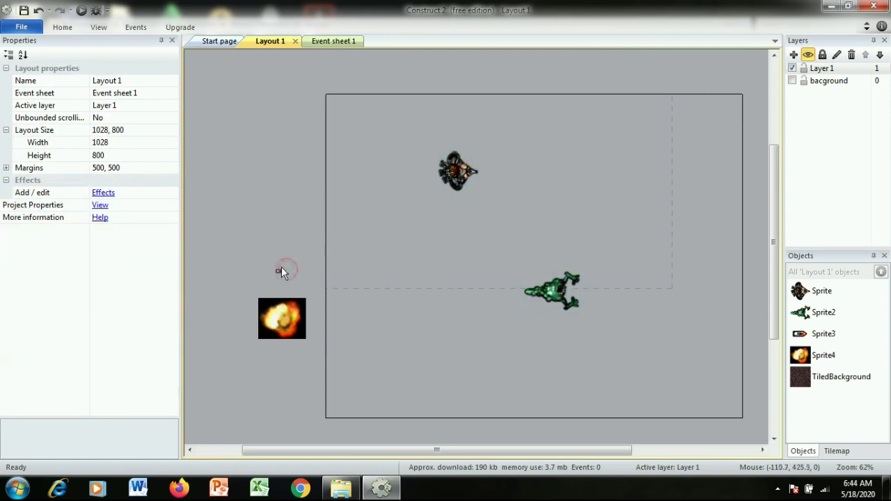
{"action": "left_click", "coordinate": [280, 271]}
{"action": "left_click", "coordinate": [270, 313]}
{"action": "left_click", "coordinate": [456, 171]}
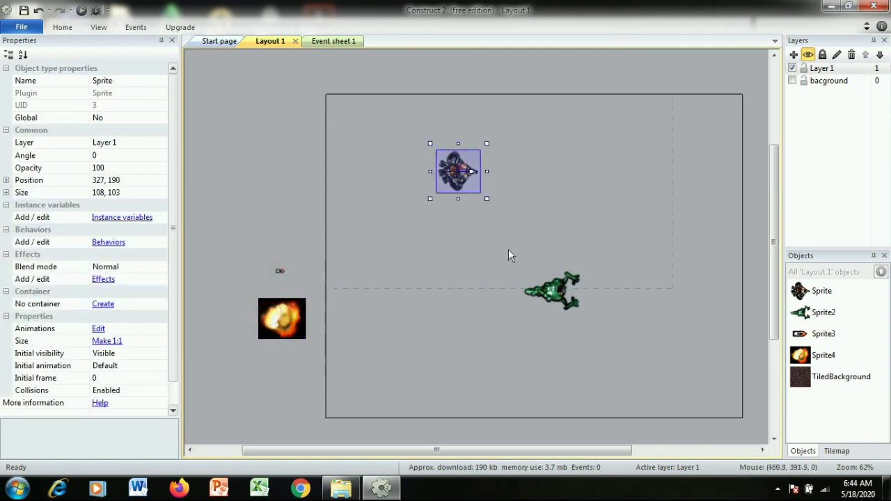
{"action": "left_click", "coordinate": [549, 286]}
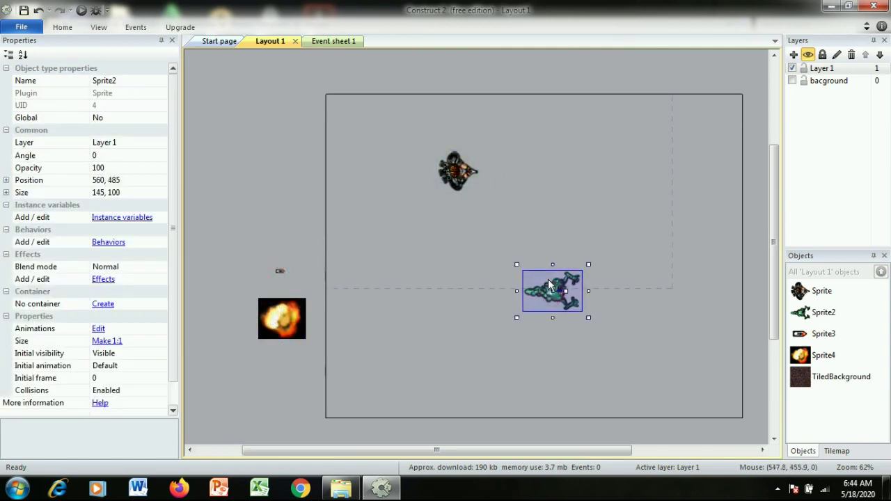